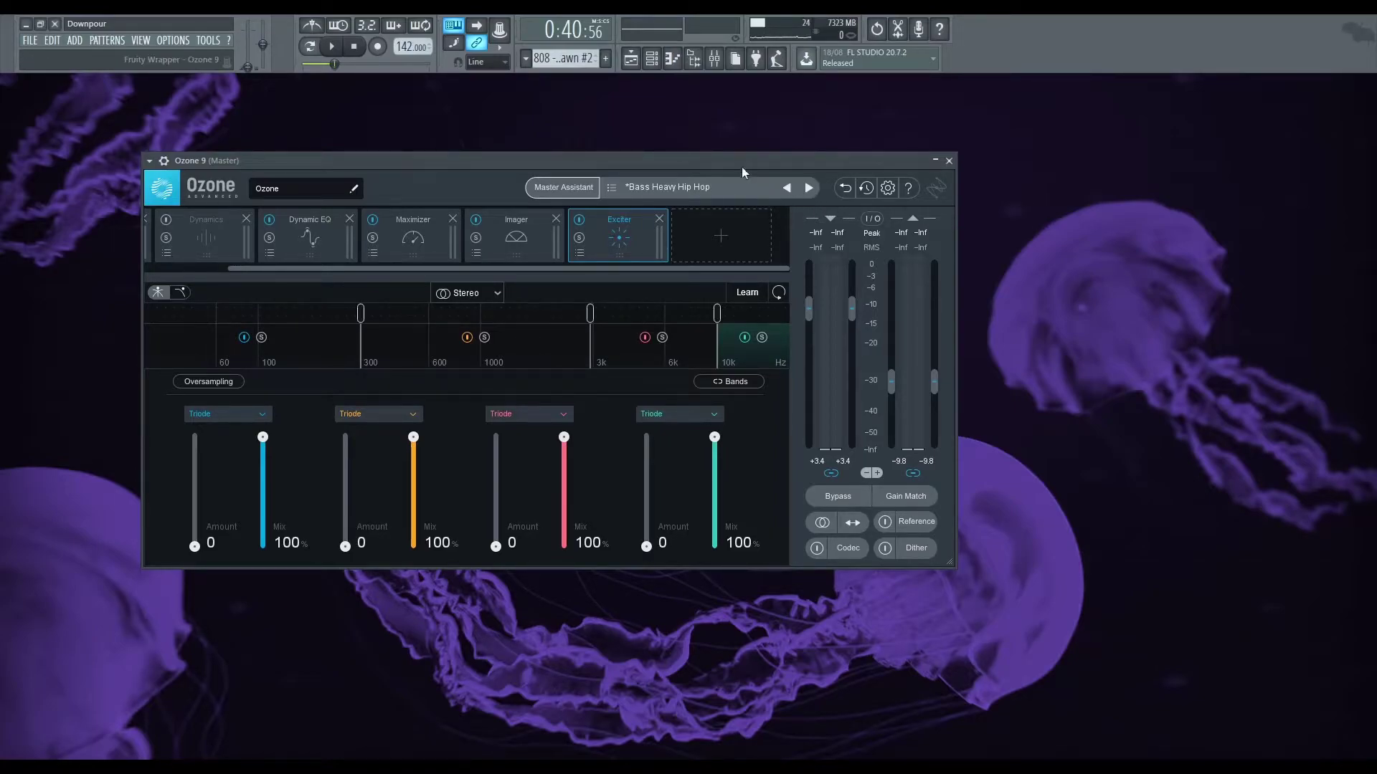
Step: Reposition the Ozone window, bypass the Exciter module and start playback
left_click_drag(742, 167, 823, 209)
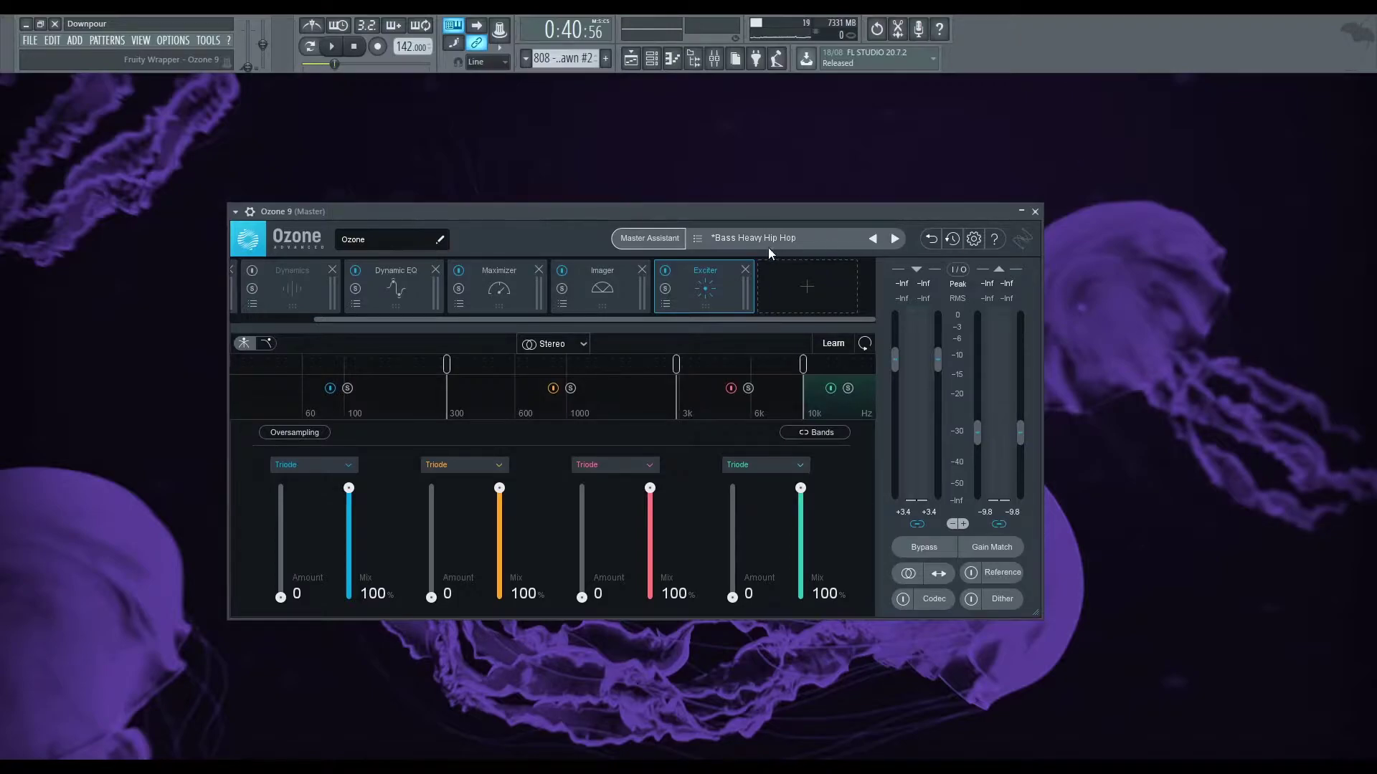
left_click_drag(739, 209, 780, 202)
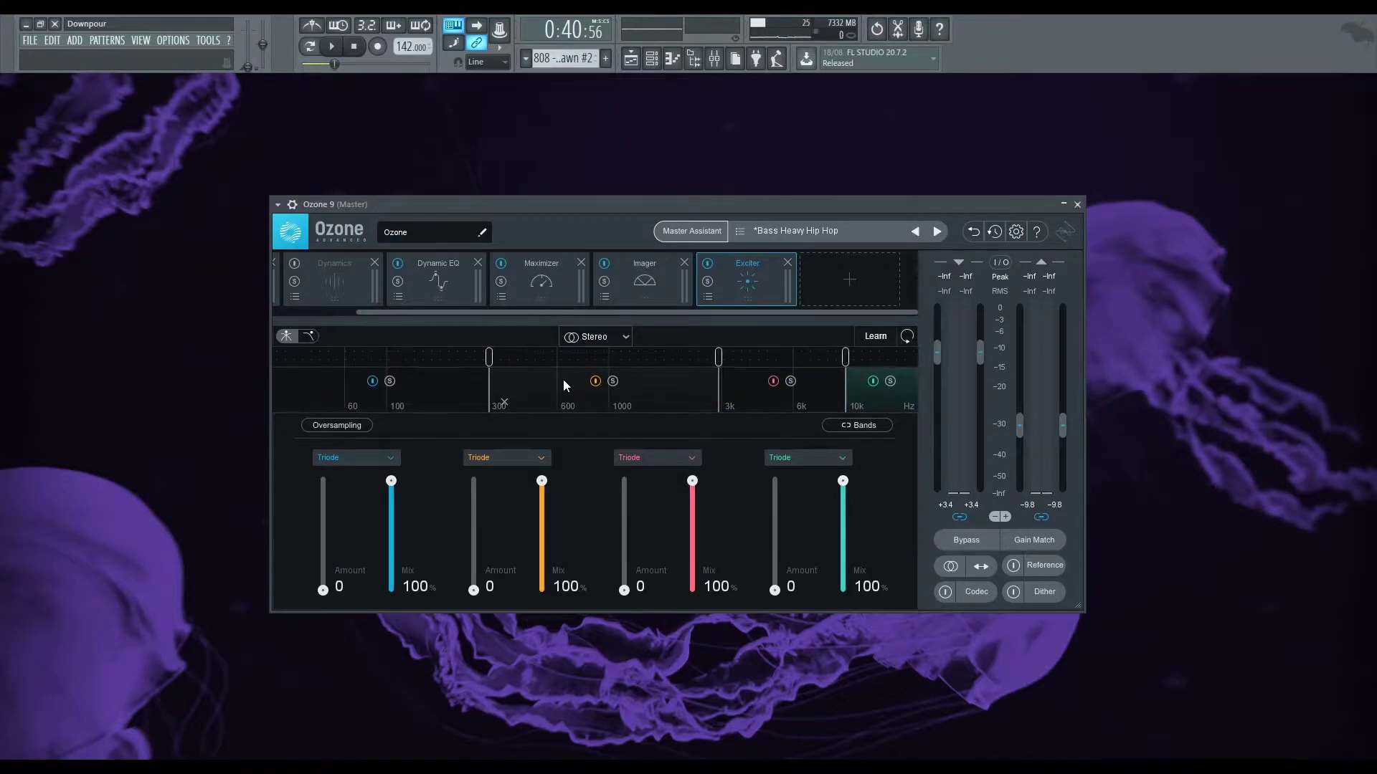
left_click(707, 264)
left_click(331, 46)
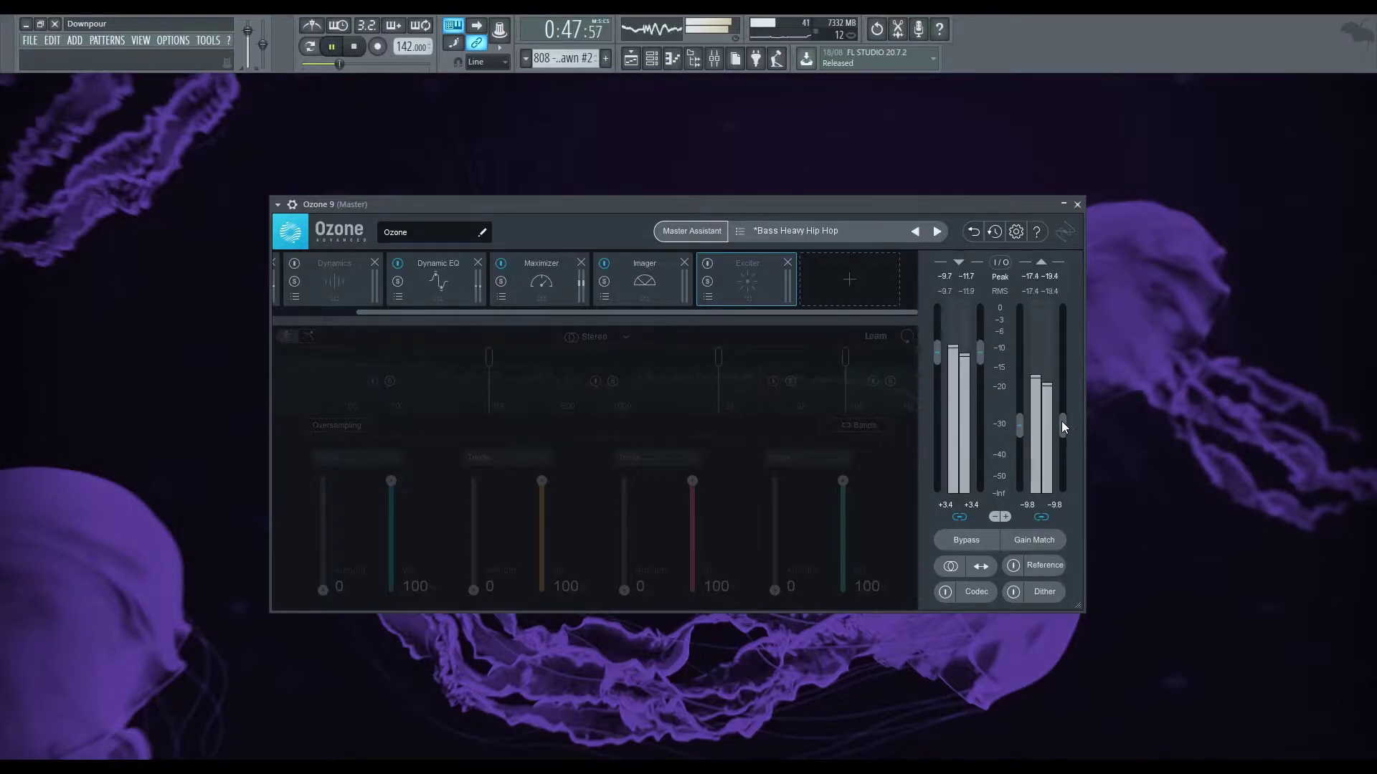
Step: Set Ozone's input gain to +3.3 and output gain to -6.9, then stop playback
left_click_drag(1061, 420, 1060, 409)
left_click_drag(980, 351, 978, 345)
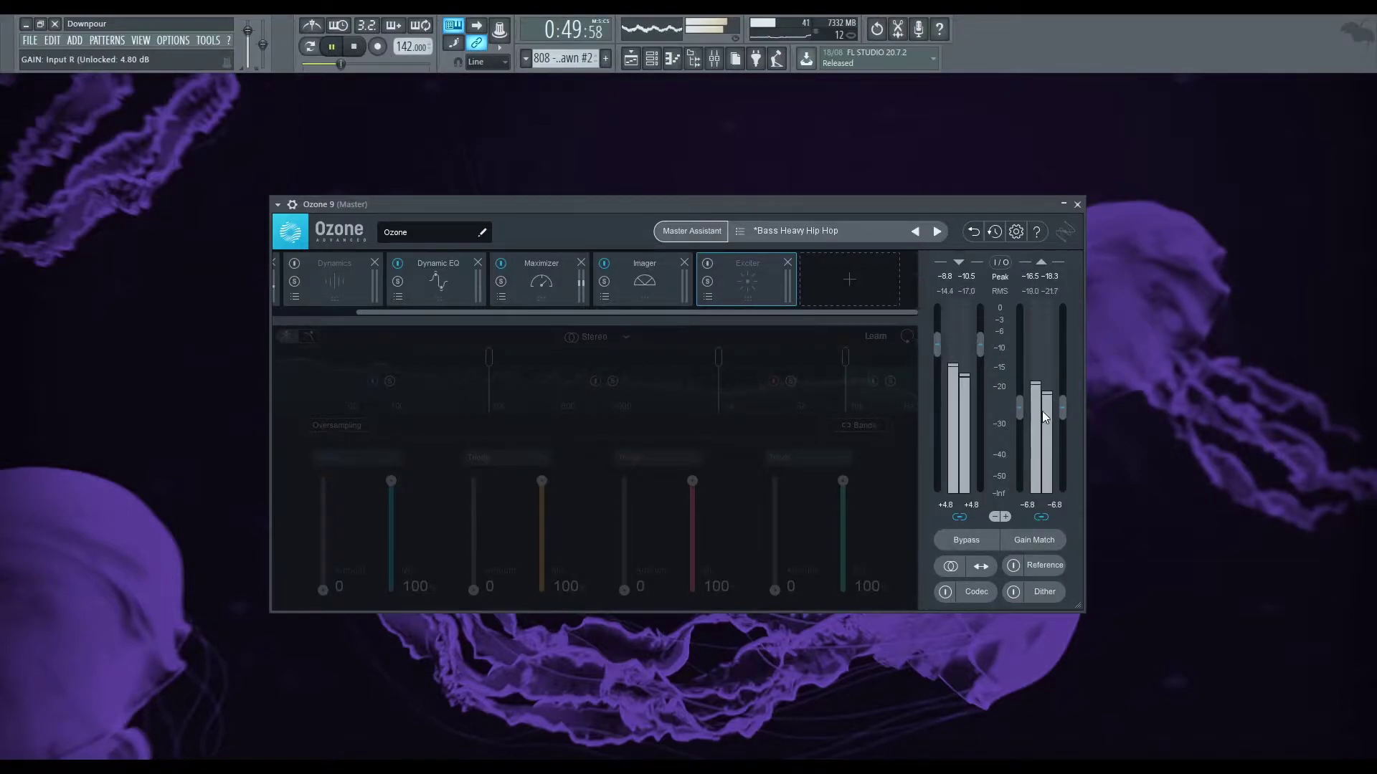
left_click_drag(1064, 416, 1060, 410)
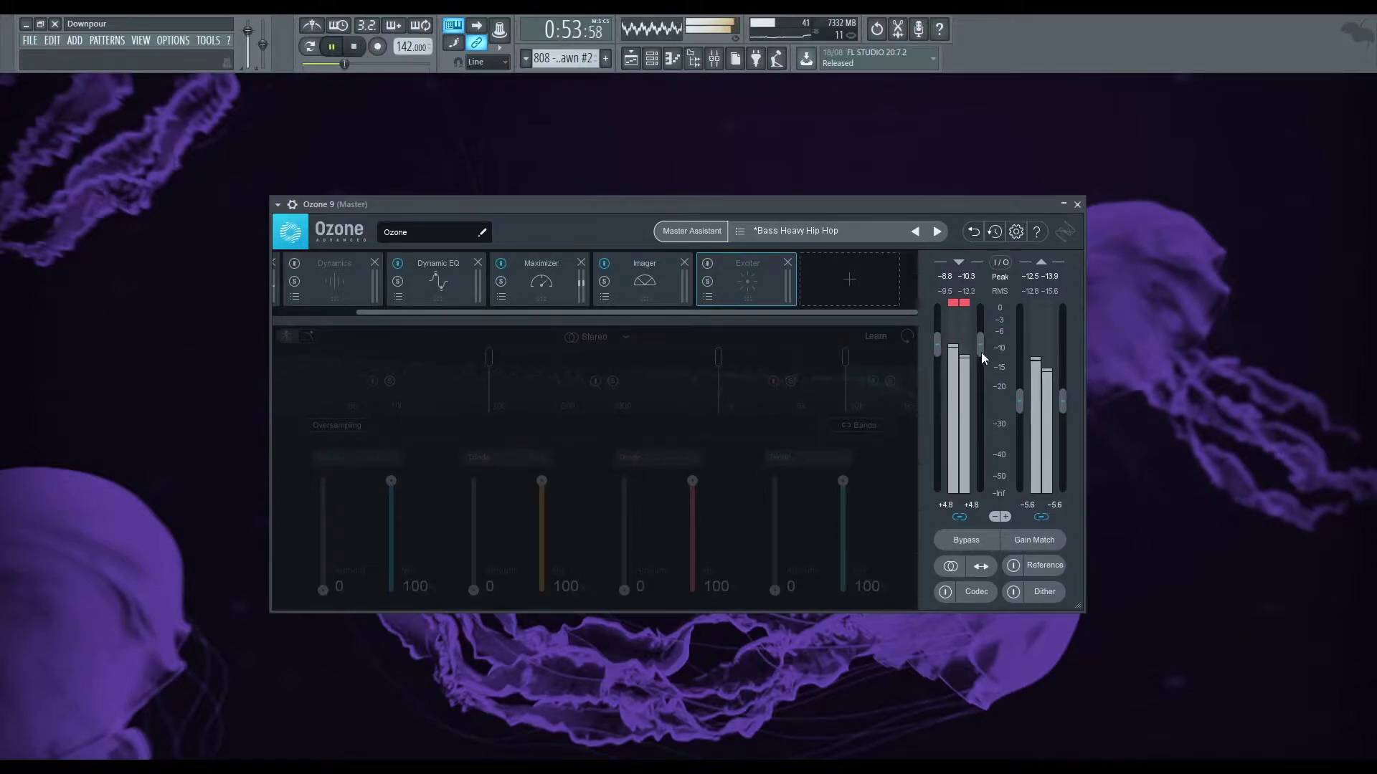
left_click_drag(981, 352, 981, 363)
left_click_drag(1063, 401, 1063, 410)
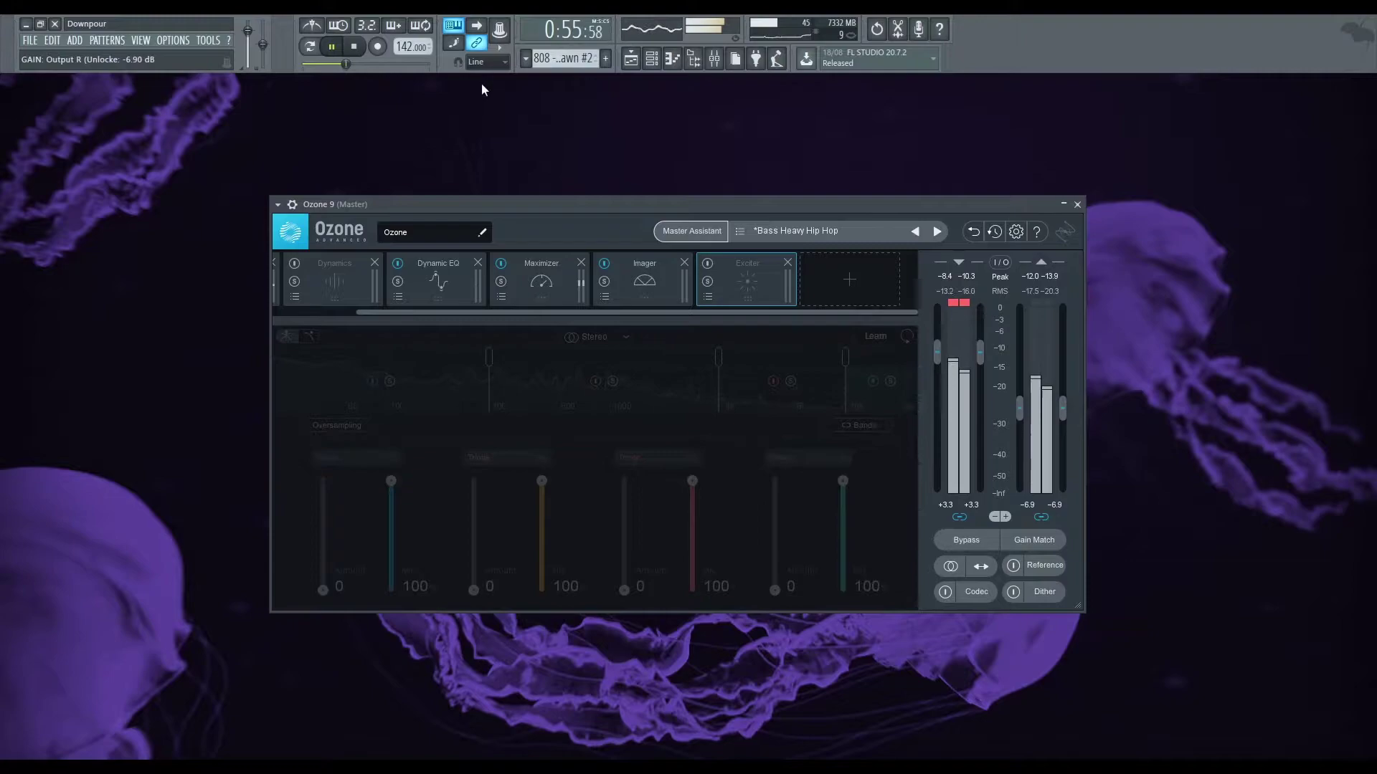
left_click(354, 46)
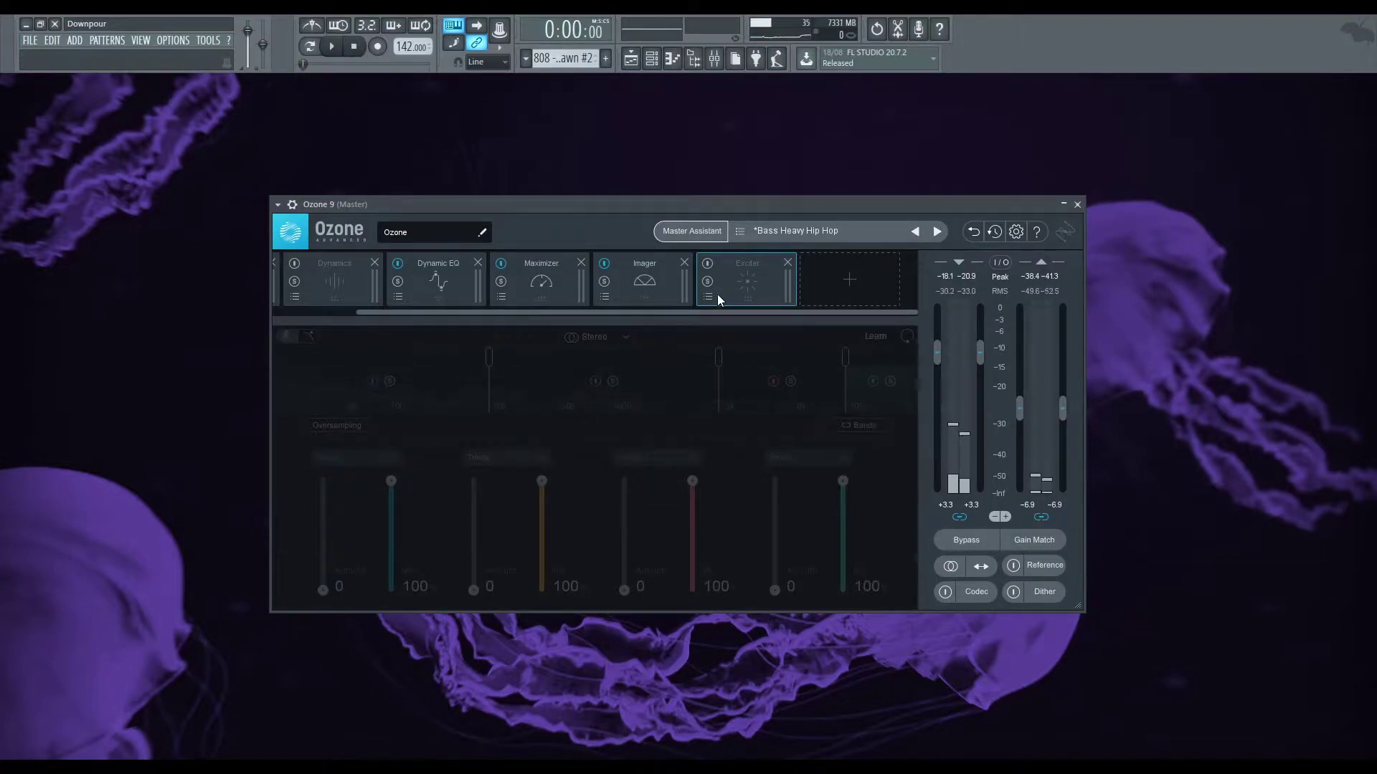
Step: Re-enable the Exciter, solo its lowest band, and play the song from bar 25
left_click(707, 263)
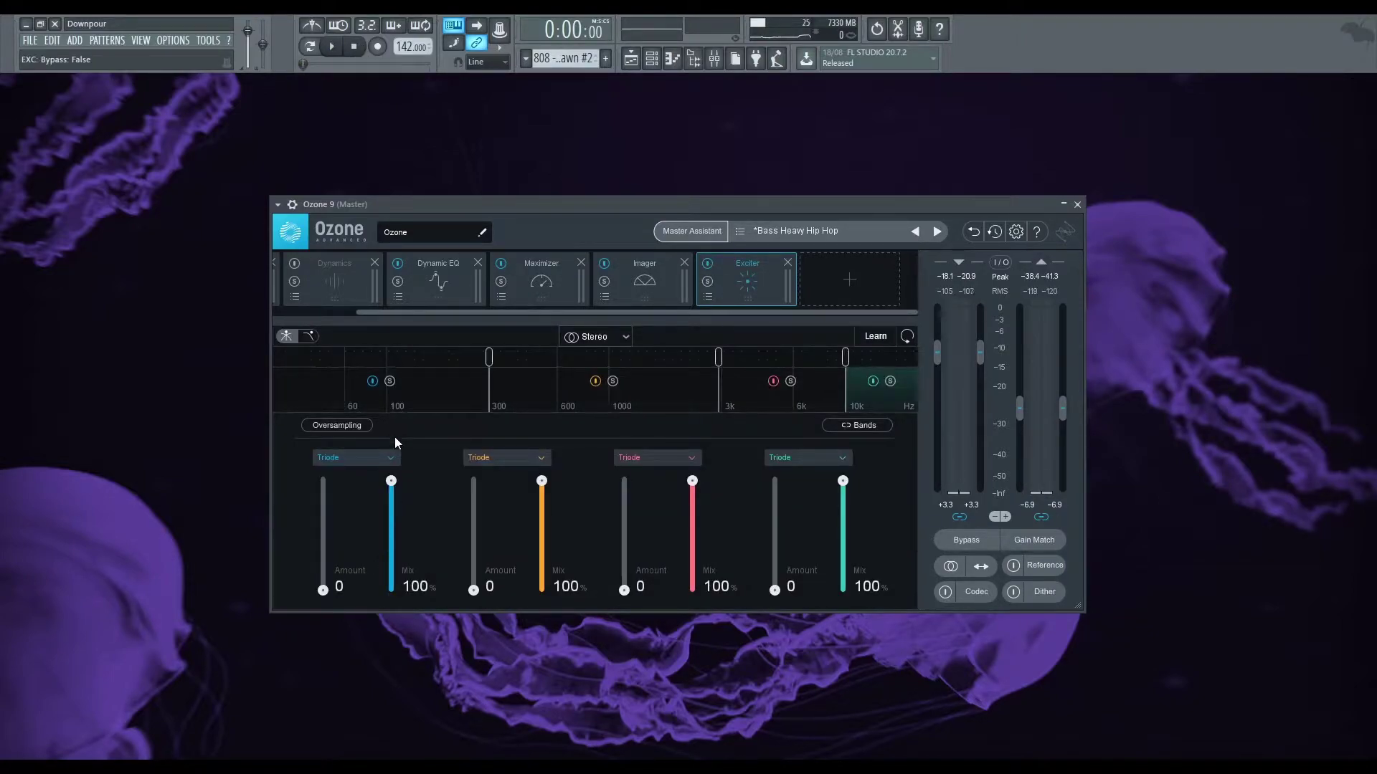
left_click(389, 381)
left_click(332, 46)
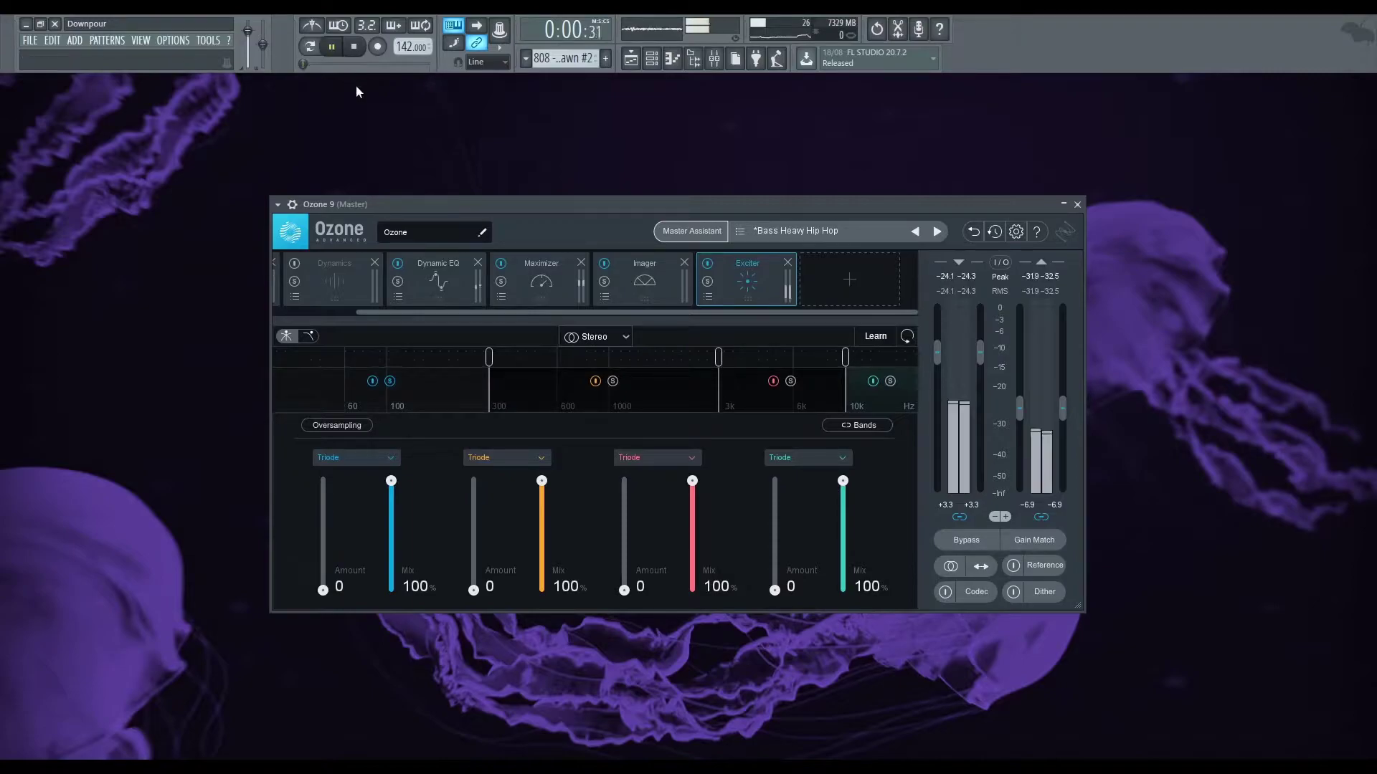
left_click(630, 58)
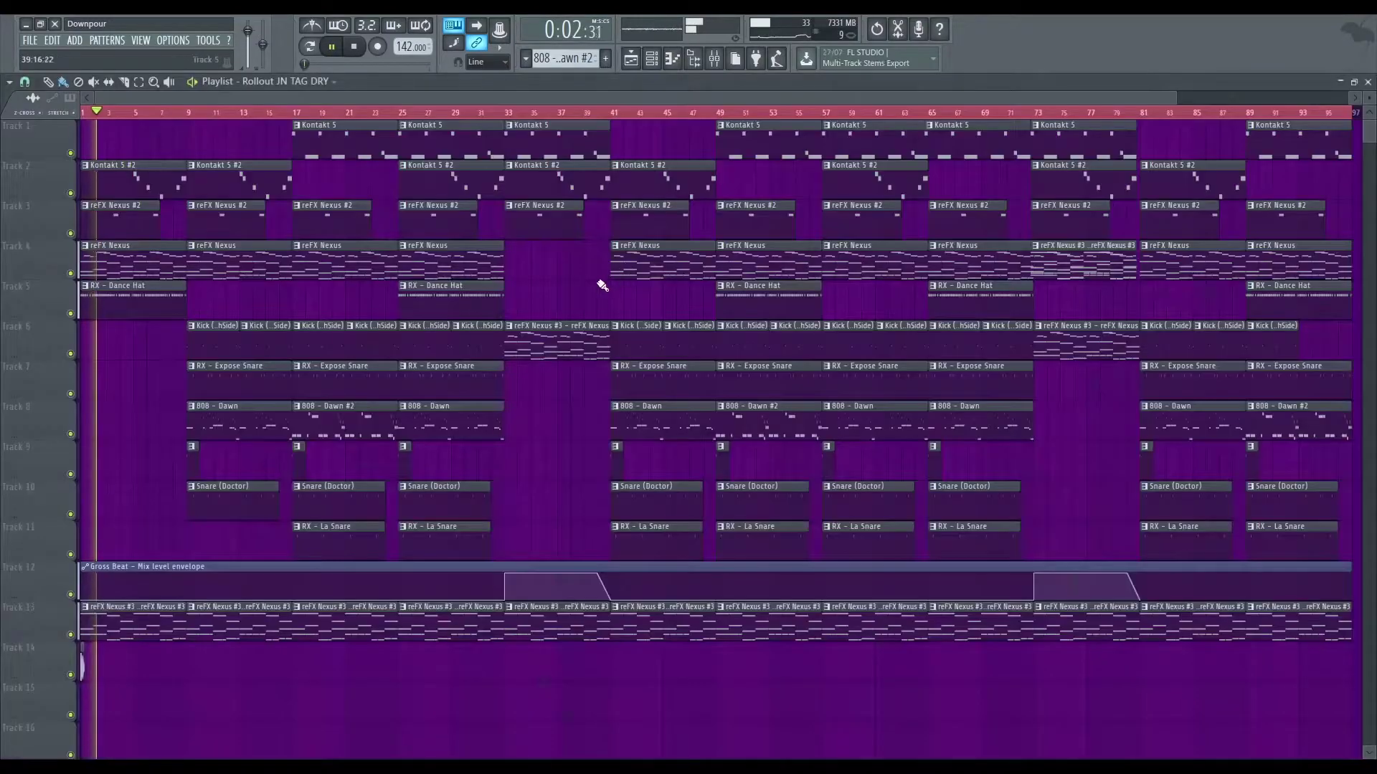
key("space")
mouse_move(400, 116)
left_mouse_down()
mouse_move(506, 117)
mouse_move(404, 124)
left_mouse_up()
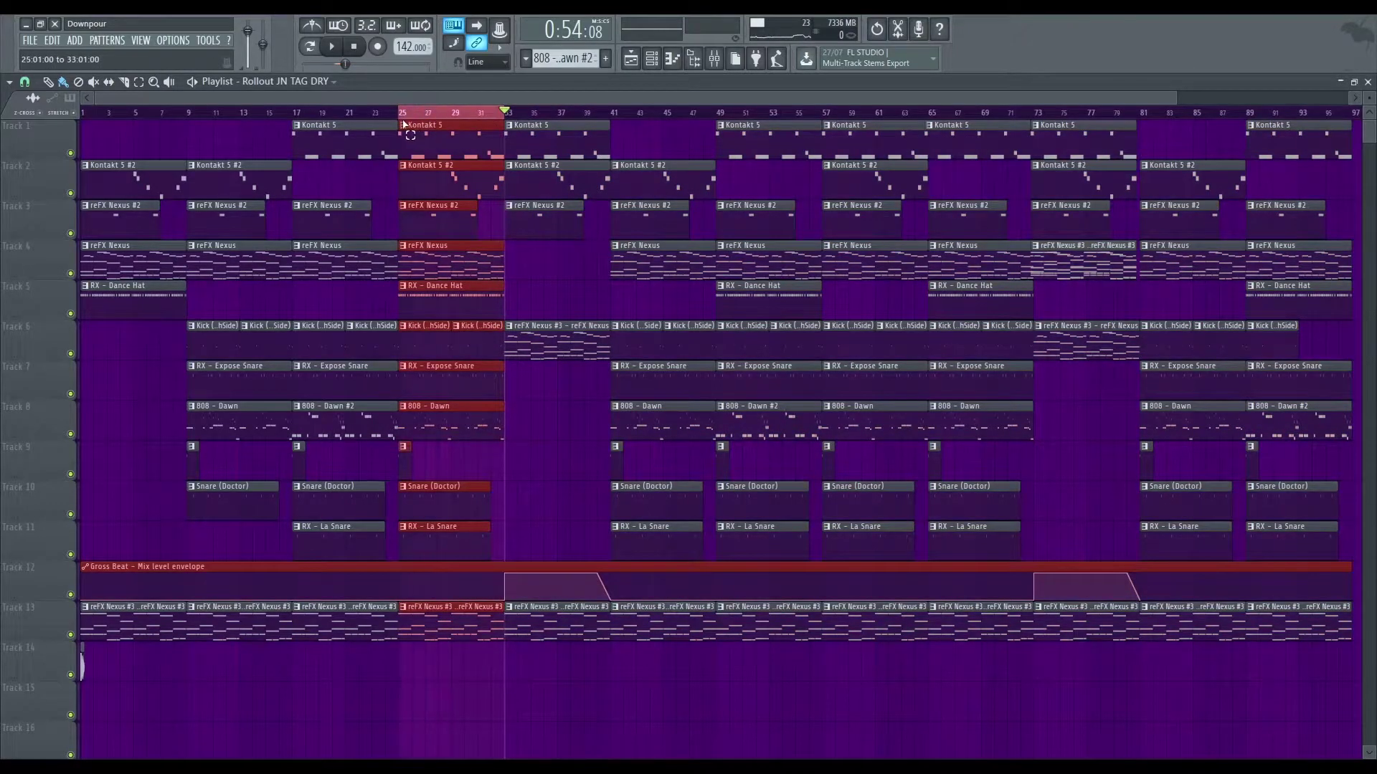
key("space")
key("F5")
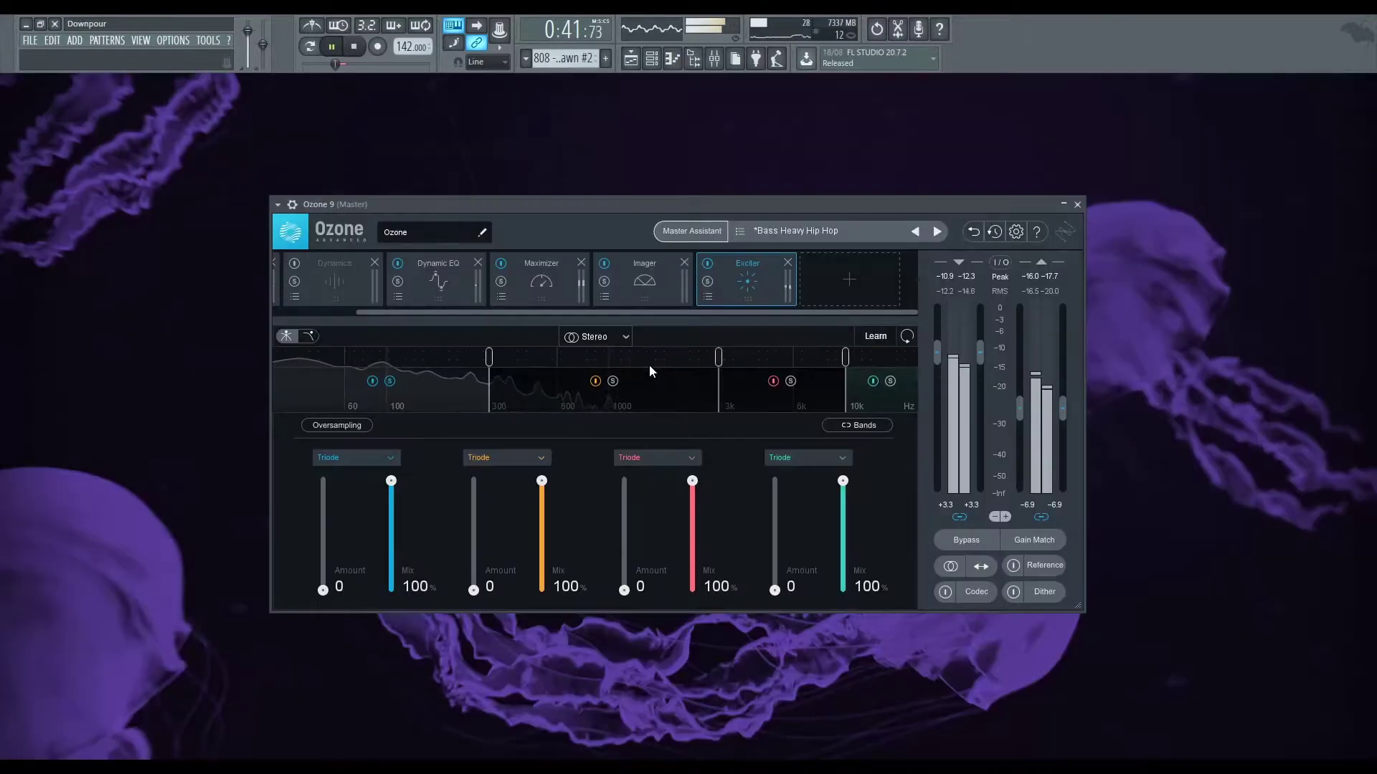
Step: Stop playback and scroll band 1's mode from Triode to Retro
left_click(361, 48)
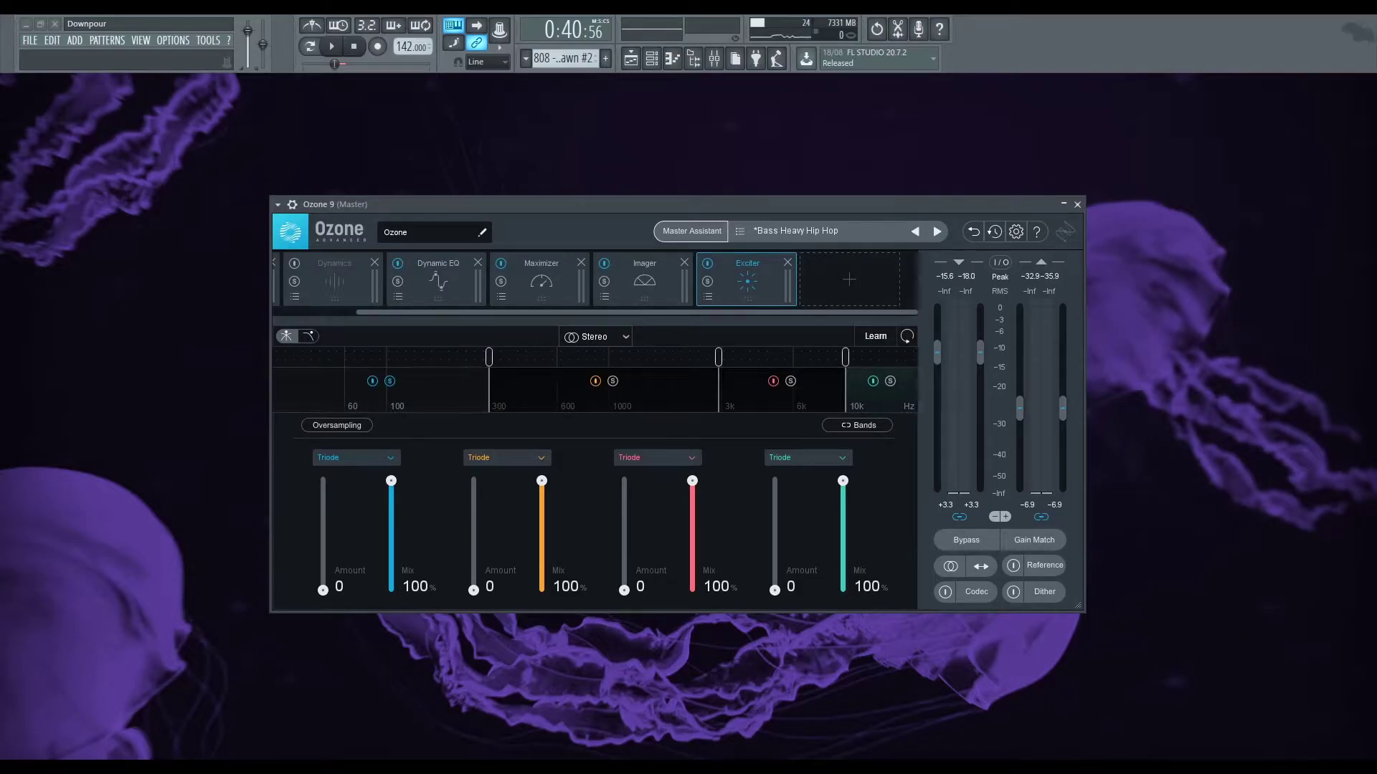
scroll(366, 466, "up", 2)
Step: Move the Ozone window and cycle band 1's saturation modes, ending on Tape
left_click_drag(649, 201, 584, 183)
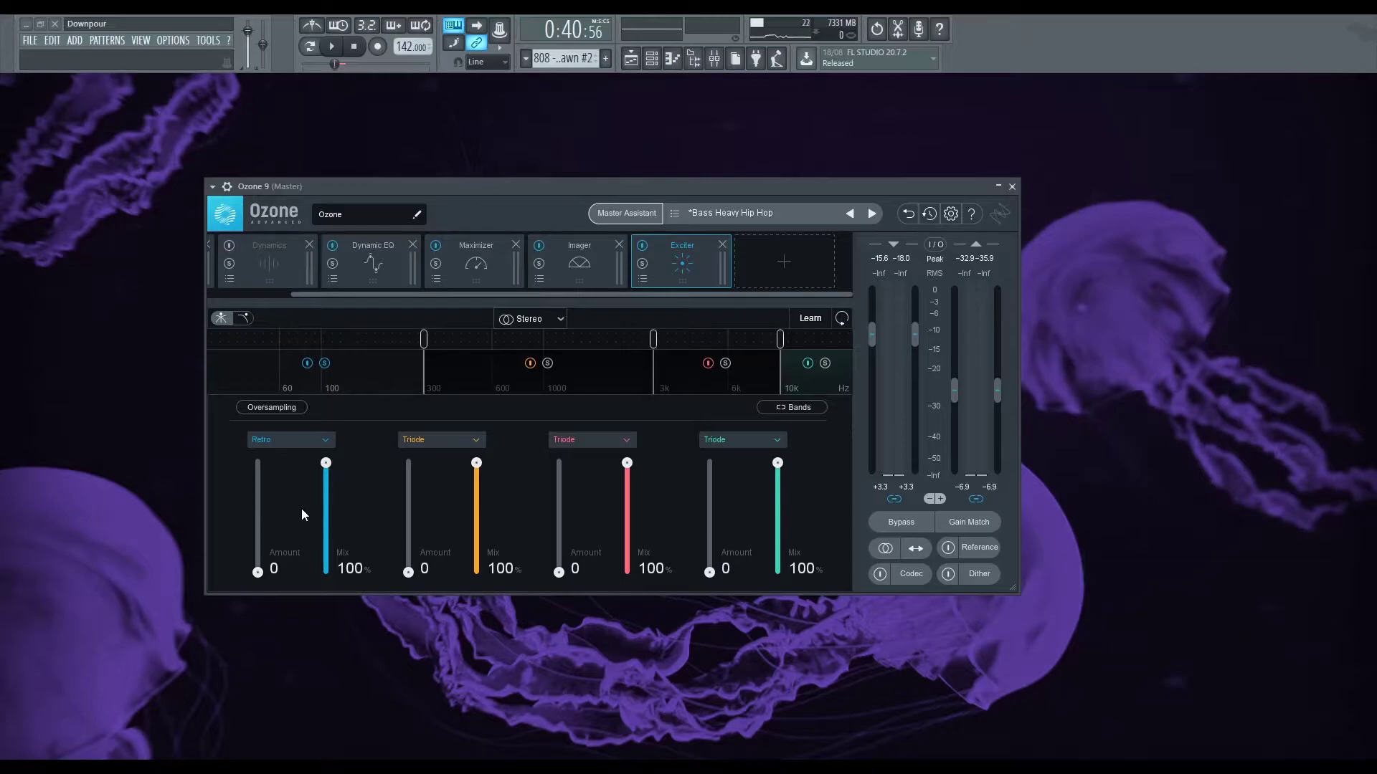
scroll(290, 485, "down", 1)
scroll(297, 443, "up", 2)
key("ctrl+z")
key("ctrl+z")
key("ctrl+z")
key("ctrl+z")
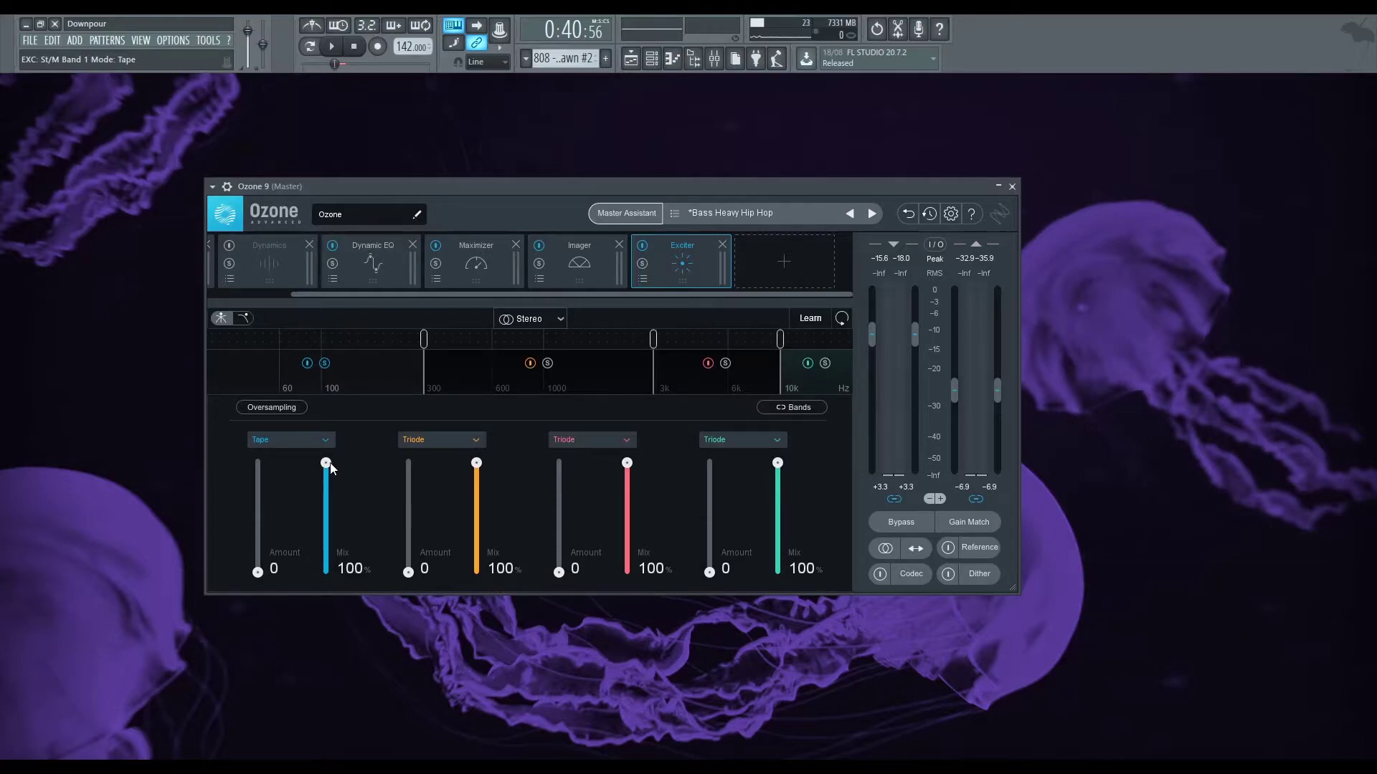
Step: Tune the lowest band to Amount 2.3 and Mix 56.2% while listening, then stop playback
mouse_move(330, 464)
left_mouse_down()
mouse_move(329, 535)
mouse_move(326, 455)
left_mouse_up()
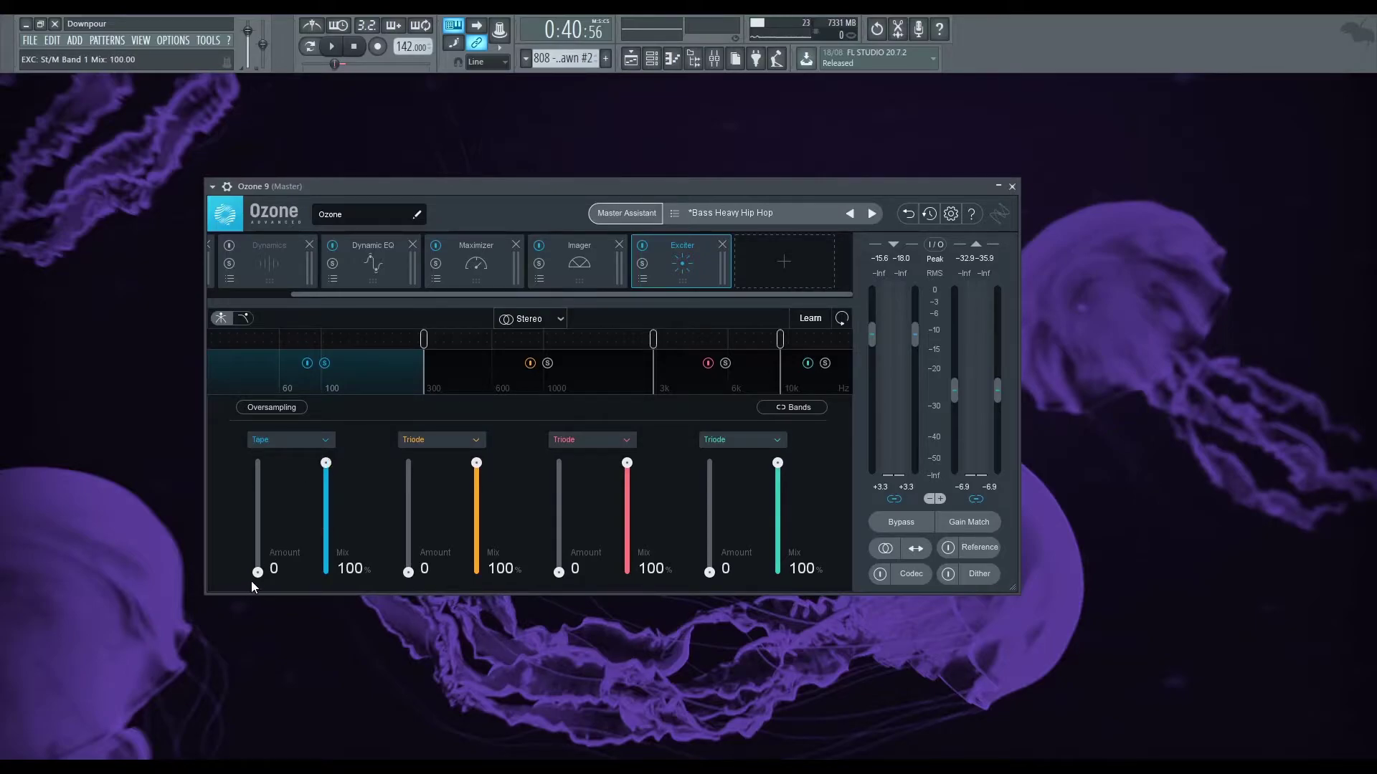
mouse_move(257, 572)
left_mouse_down()
mouse_move(260, 527)
mouse_move(260, 550)
left_mouse_up()
key("space")
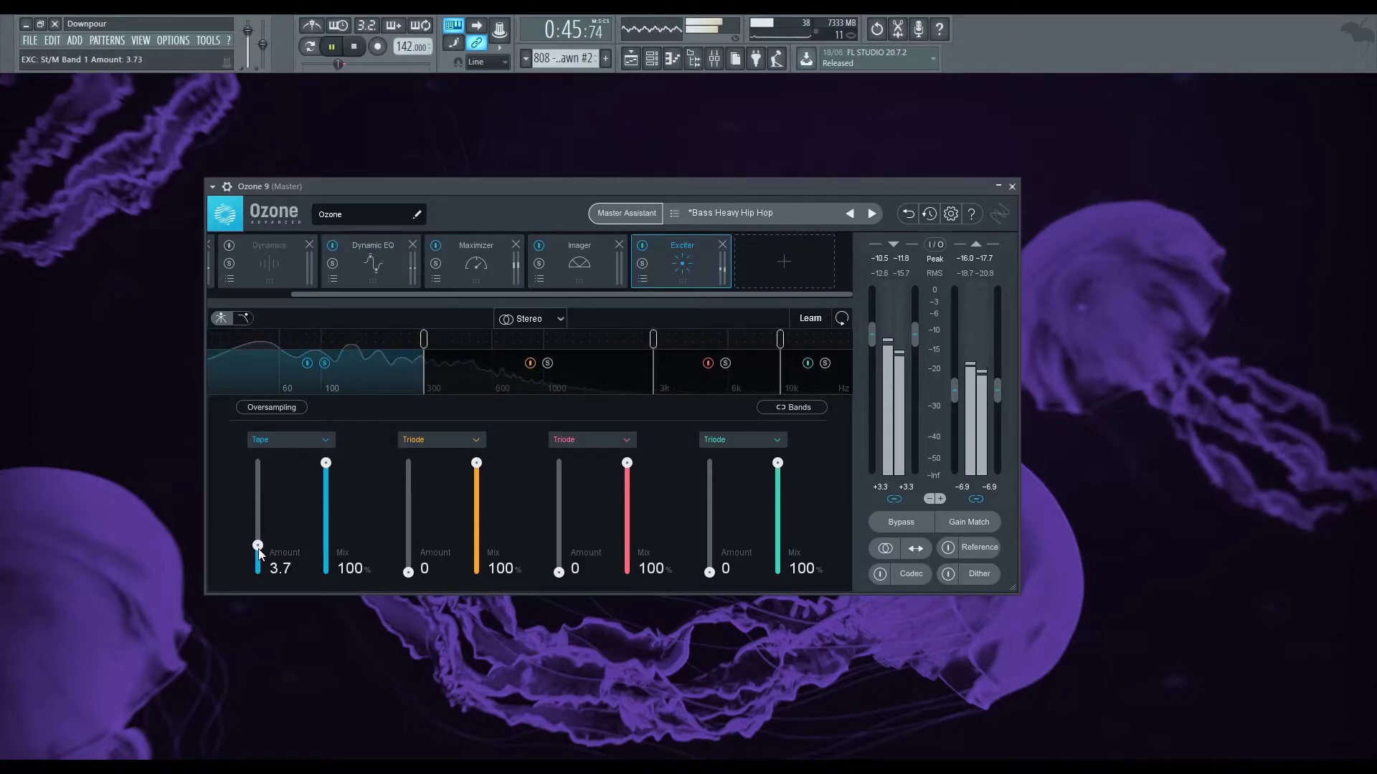
left_click_drag(326, 462, 326, 501)
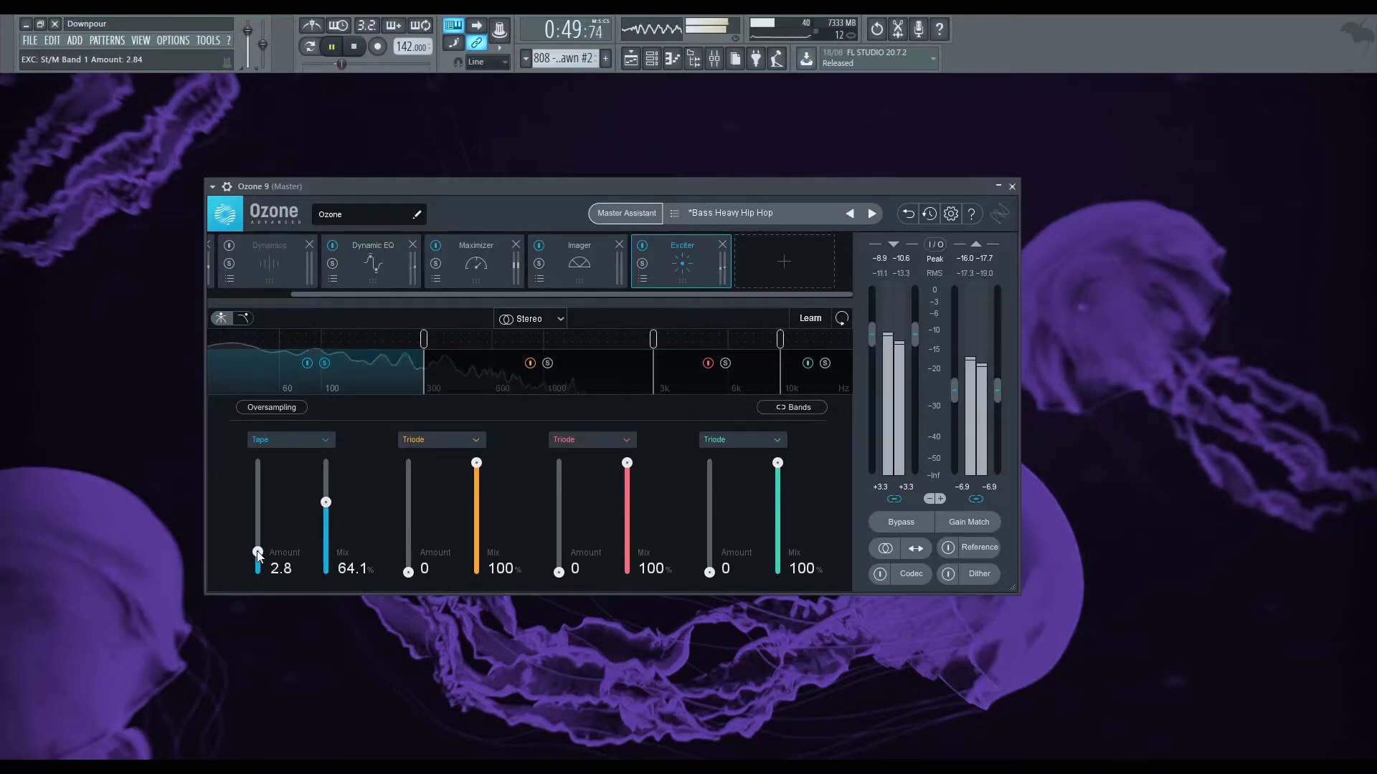
left_click_drag(257, 554, 257, 555)
left_click_drag(325, 502, 326, 512)
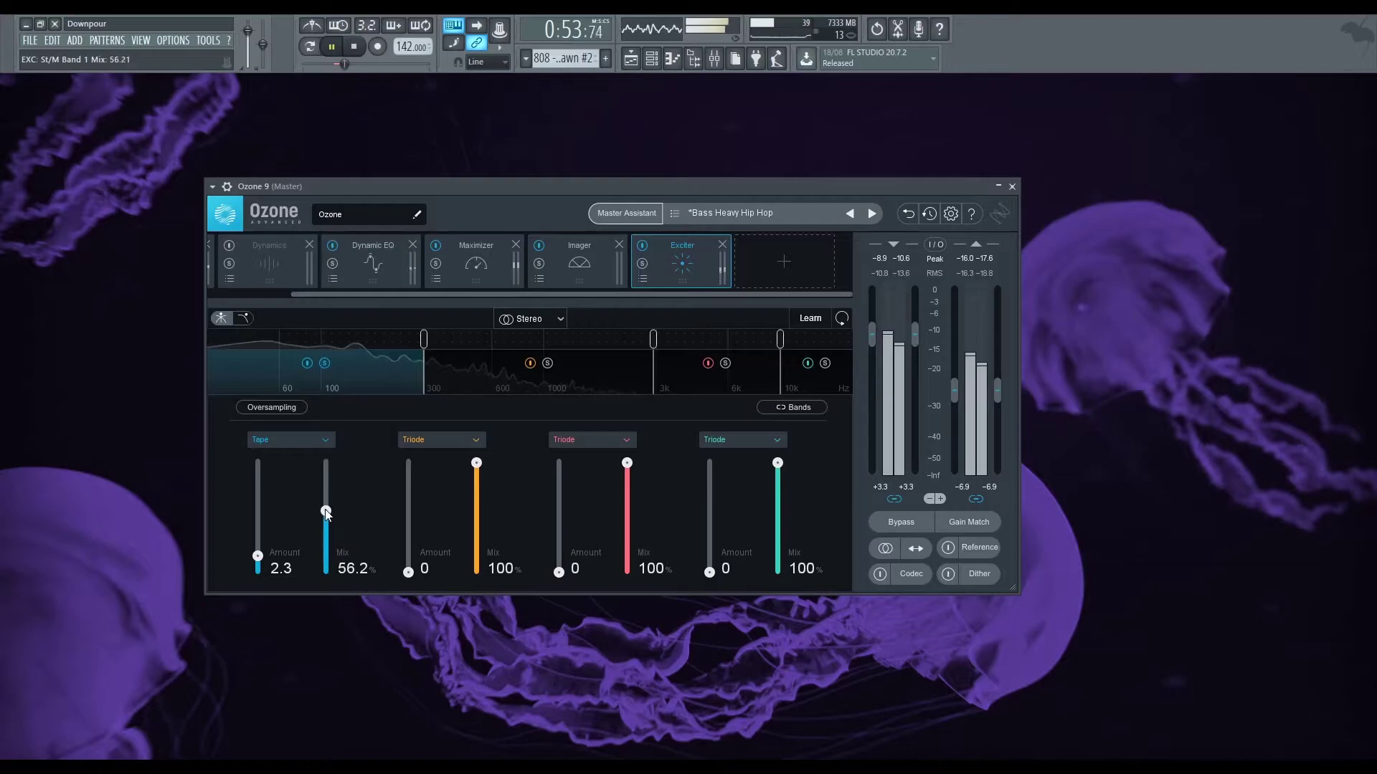
left_click(354, 47)
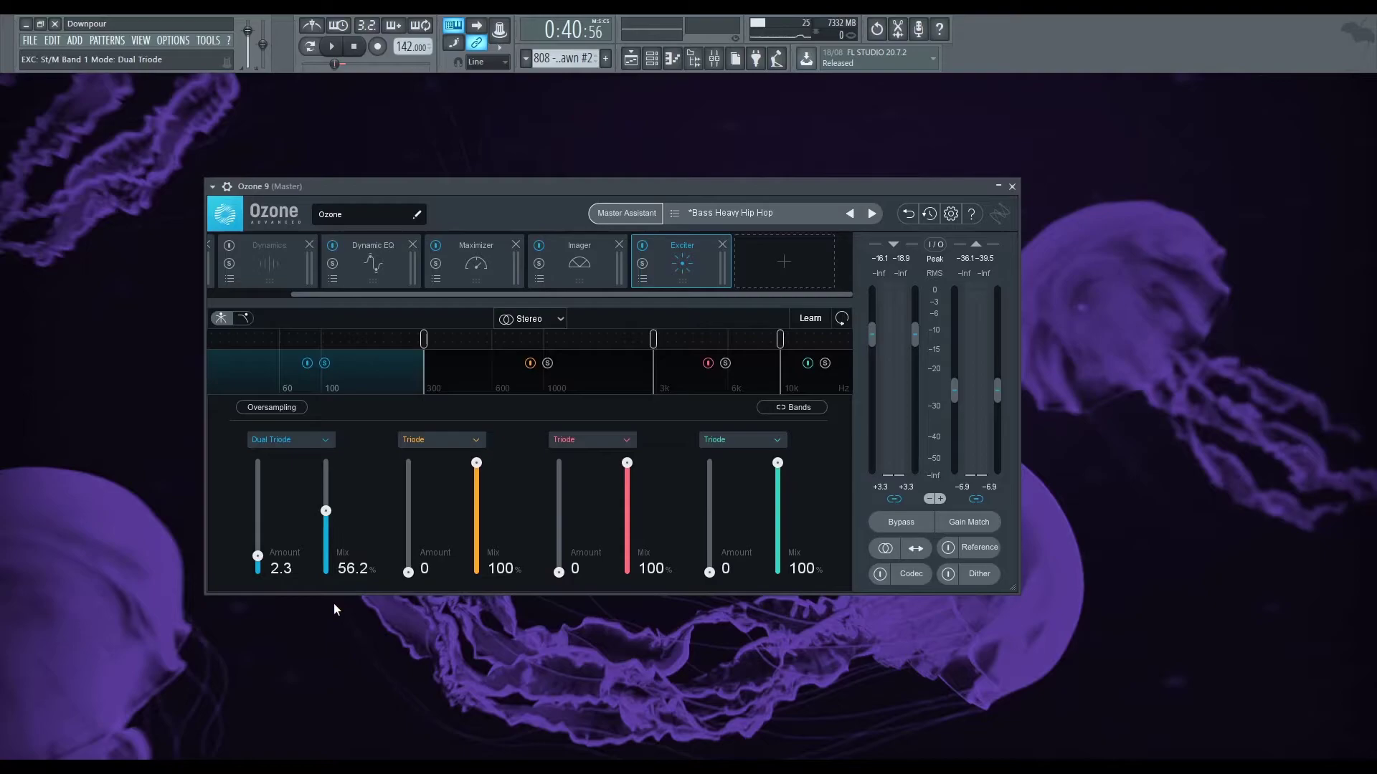
Step: Retune the Dual Triode band during playback to Amount 1.7 with Mix around 34%
left_click_drag(630, 184, 692, 212)
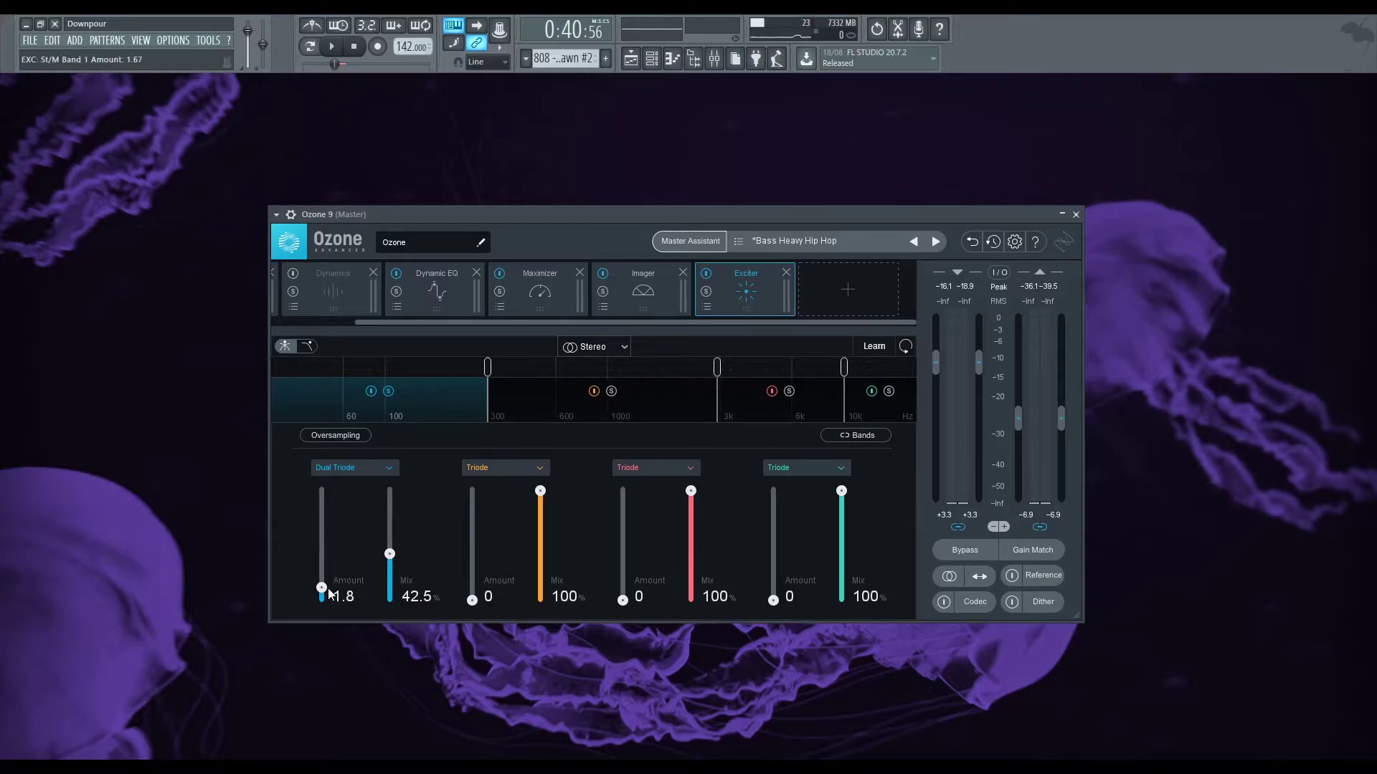
left_click(332, 47)
left_click_drag(321, 600, 324, 566)
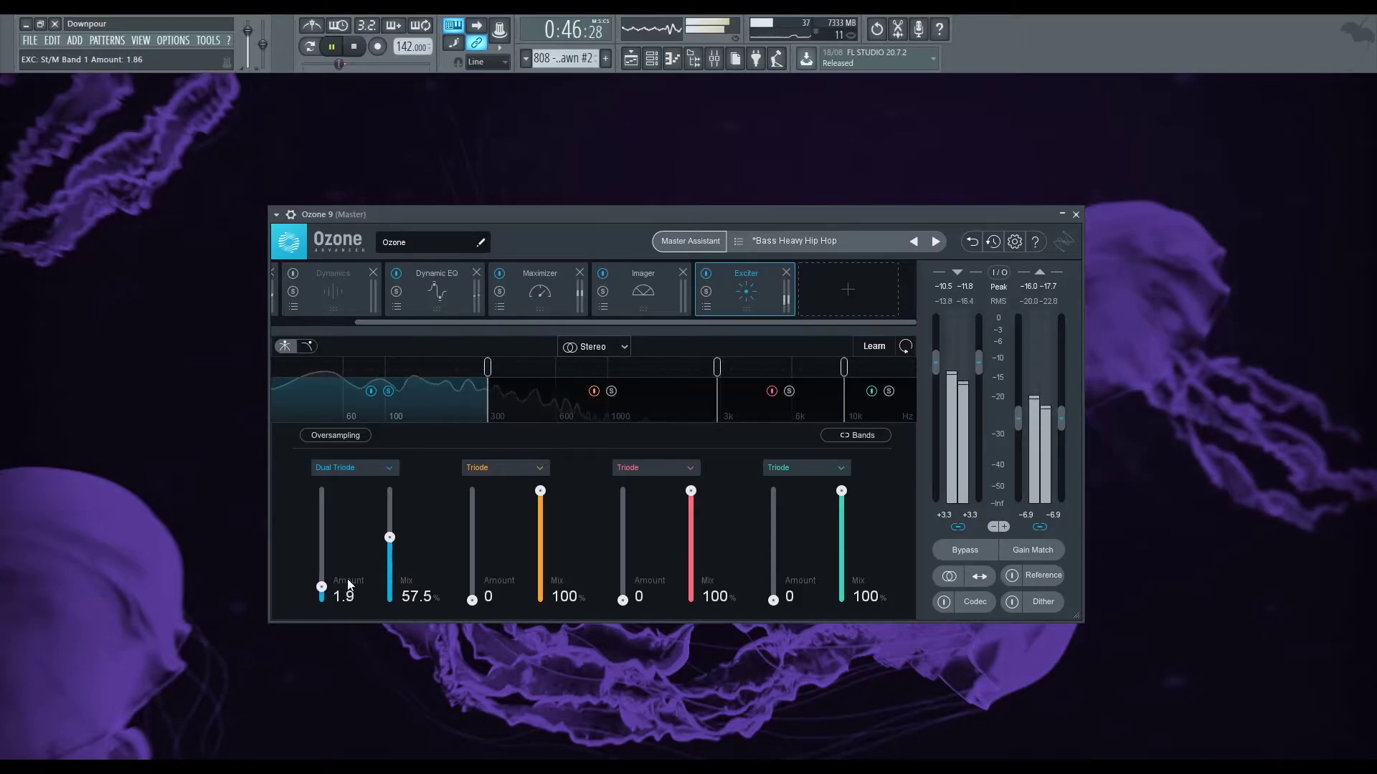
left_click_drag(389, 537, 390, 566)
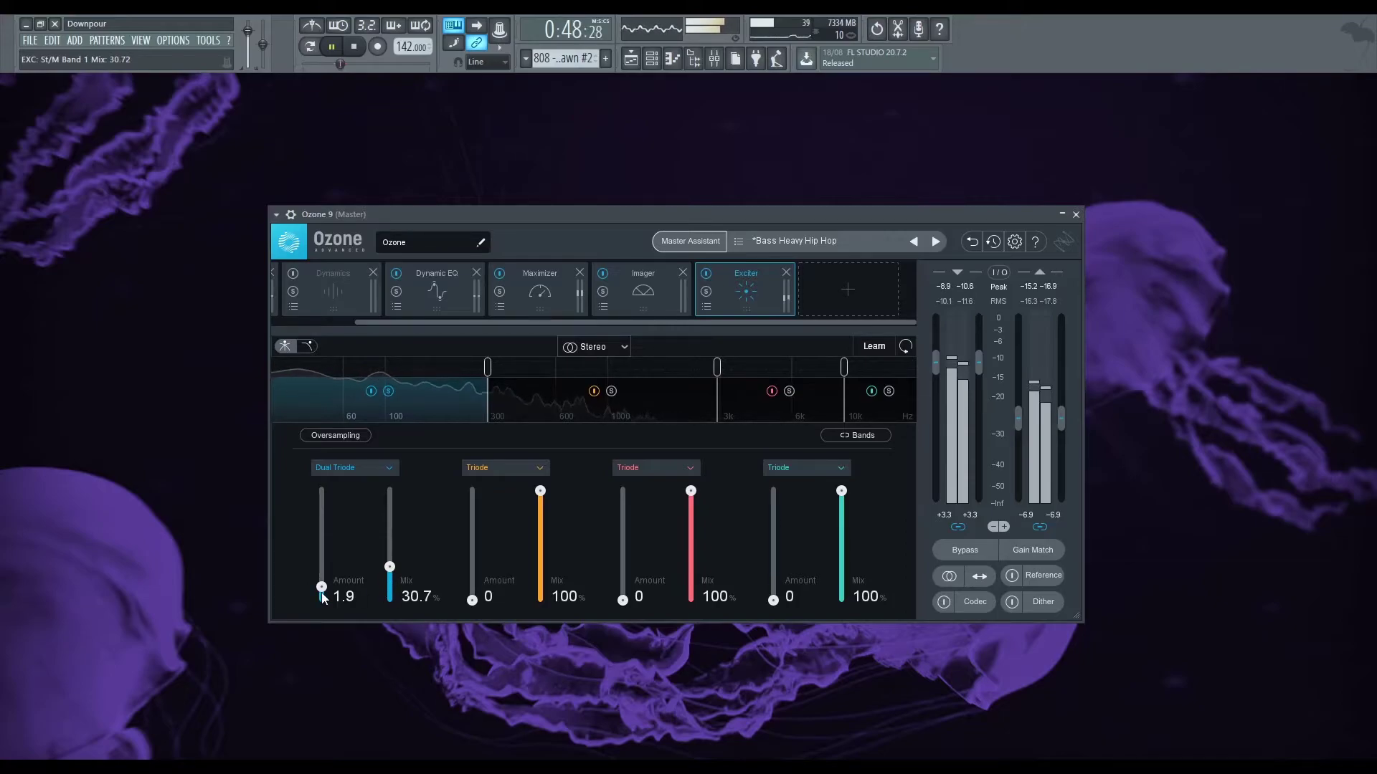
left_click_drag(323, 595, 322, 589)
scroll(390, 569, "up", 3)
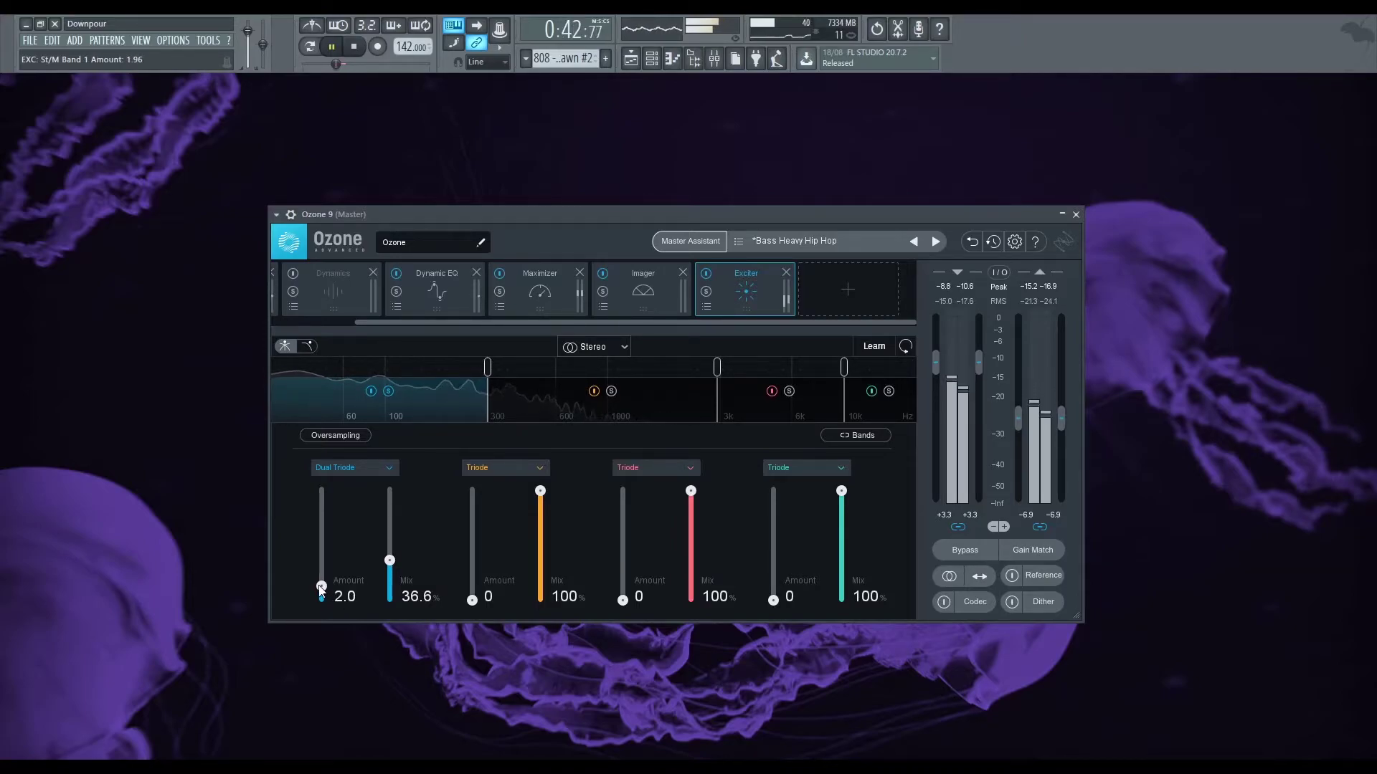
left_click_drag(321, 588, 321, 590)
left_click(363, 47)
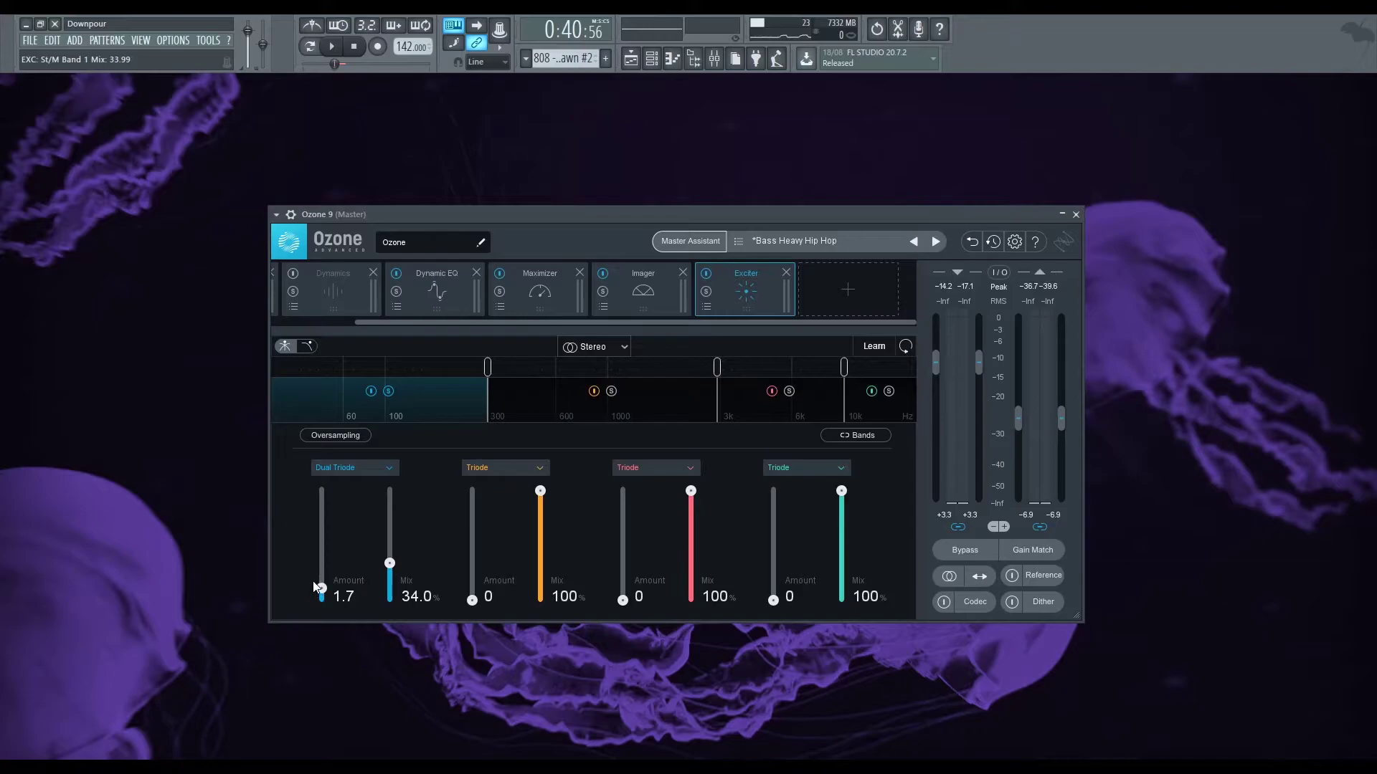
Step: Play the song and compare the Dual Triode band bypassed and active, then stop
left_click(342, 46)
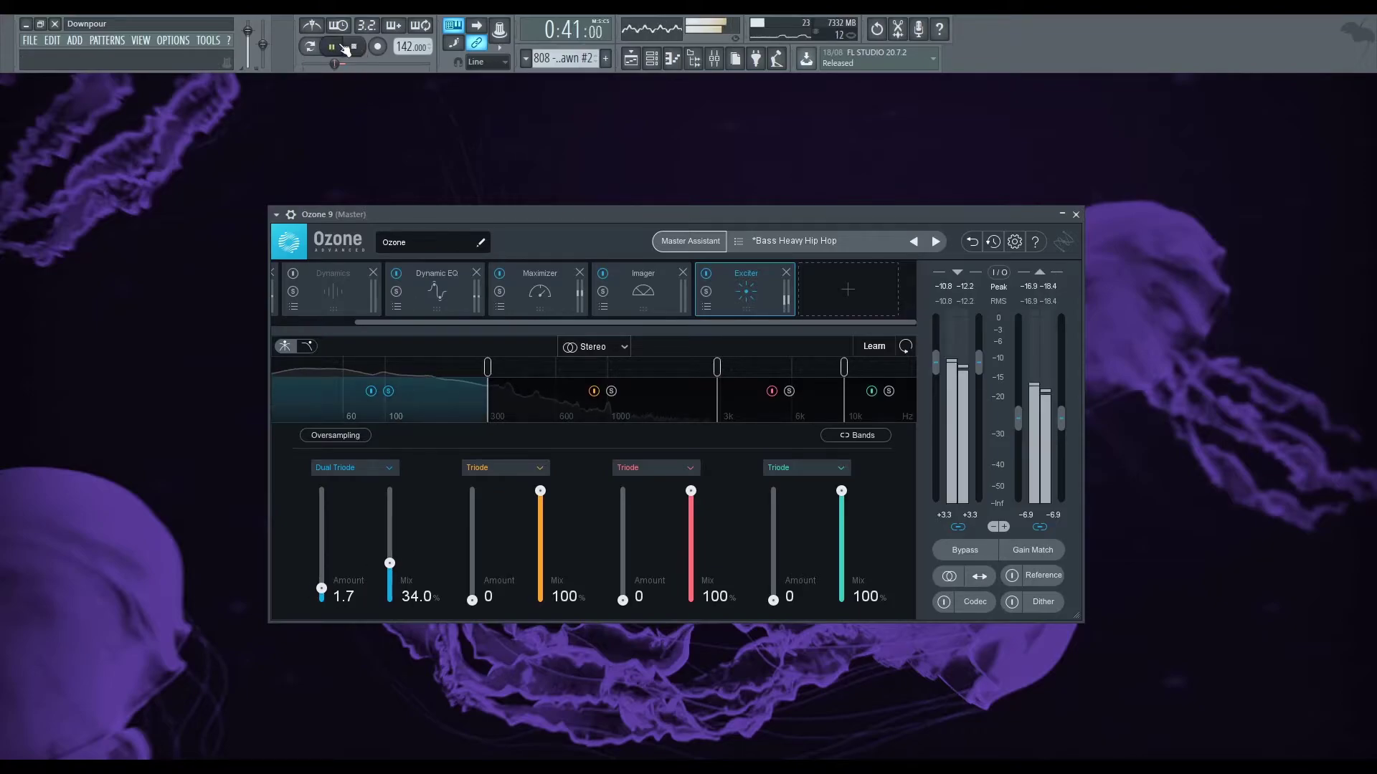
left_click(371, 391)
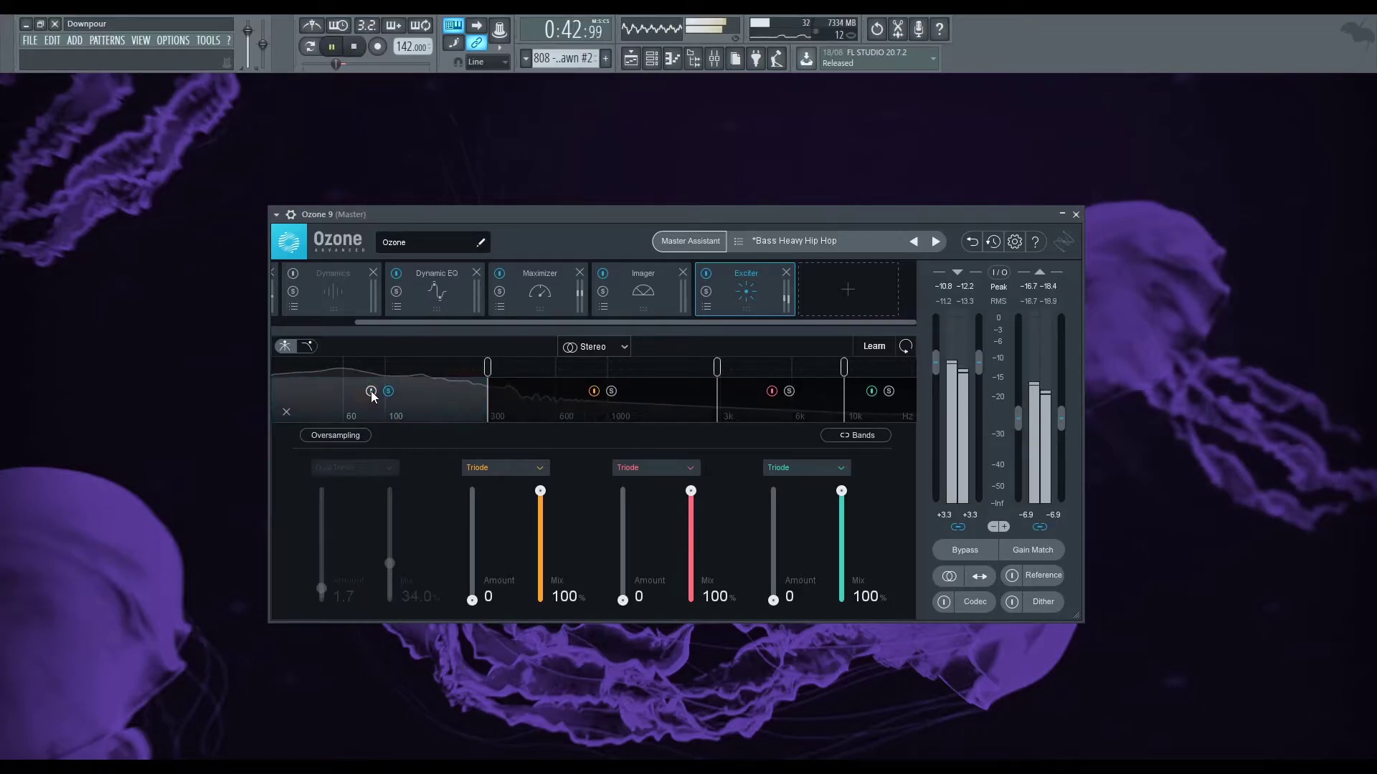
left_click(371, 391)
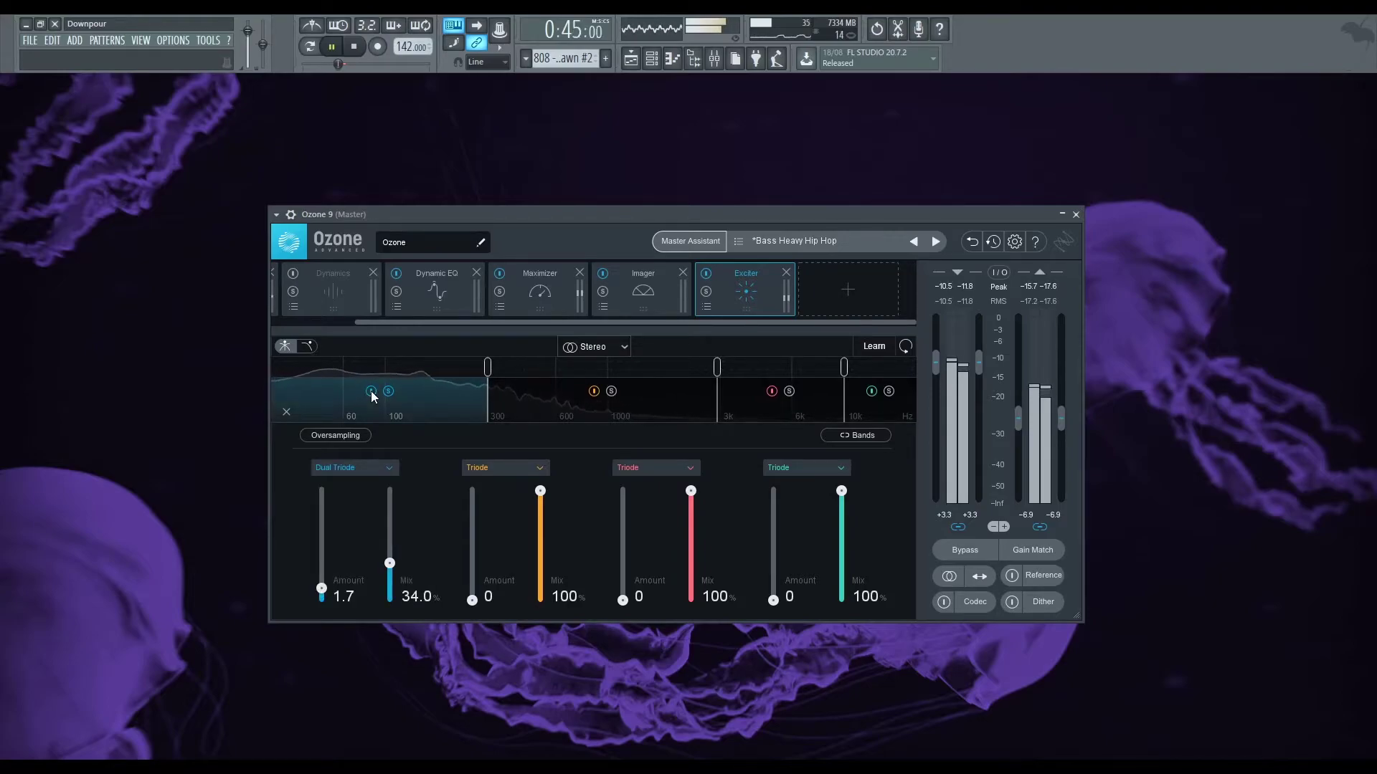
left_click(351, 48)
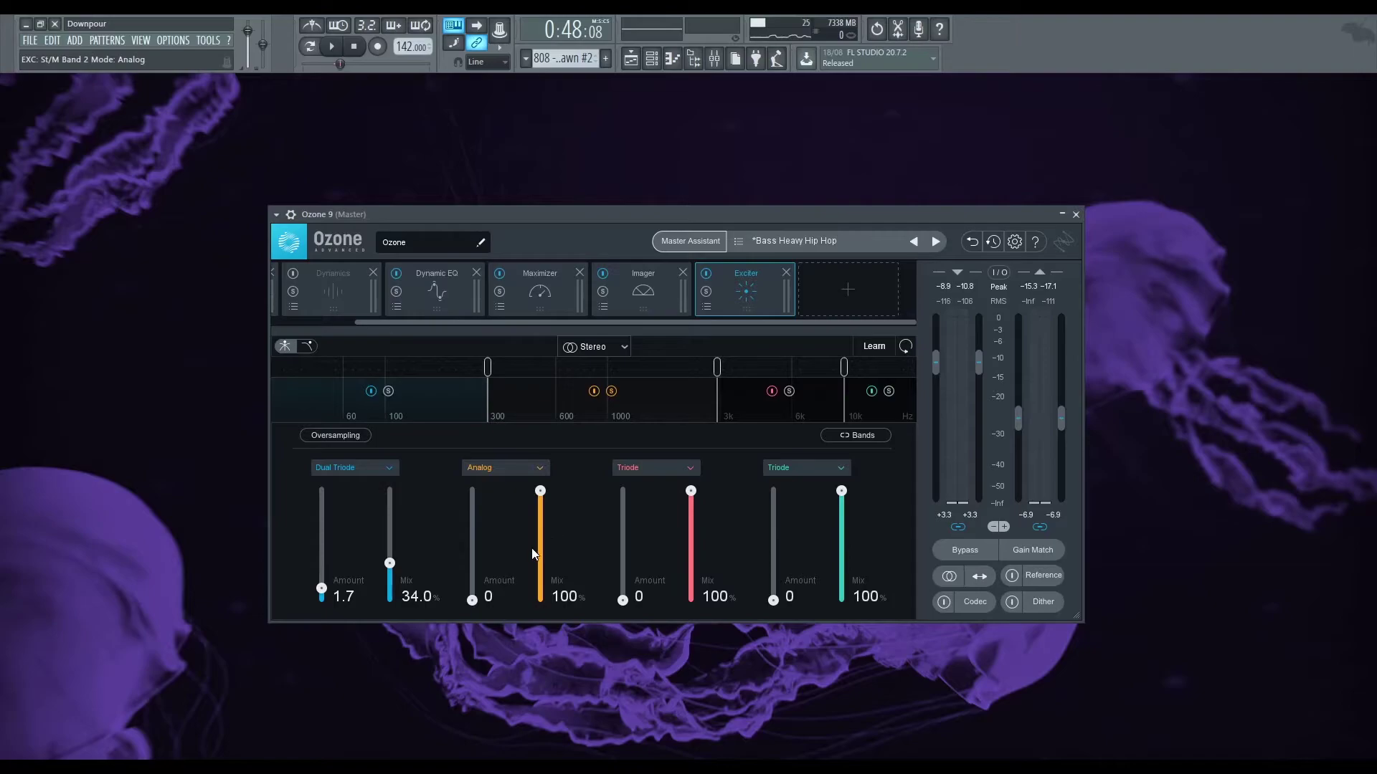
Step: Lower the Analog band's Mix, raise its Amount, and compare it bypassed during playback
left_click_drag(540, 490, 541, 599)
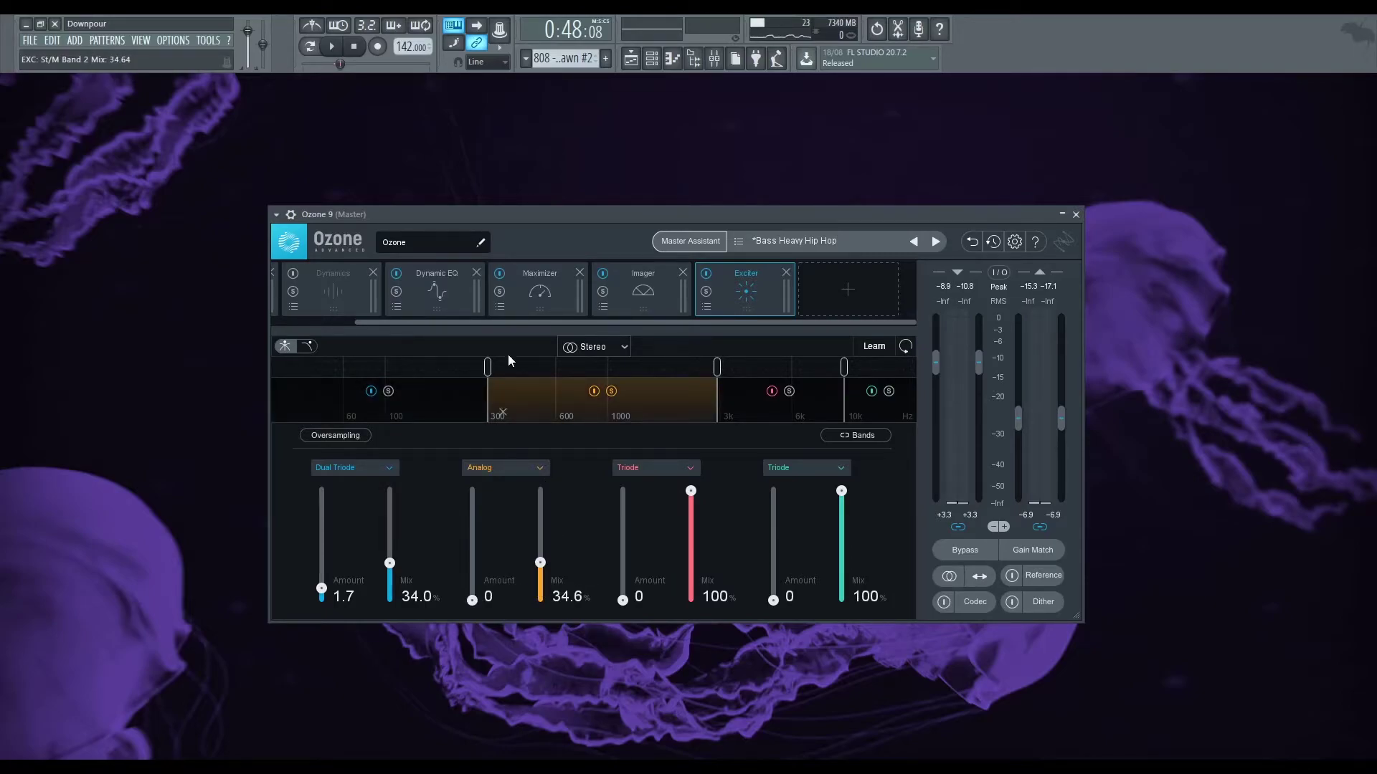
left_click(332, 46)
left_click_drag(471, 599, 541, 538)
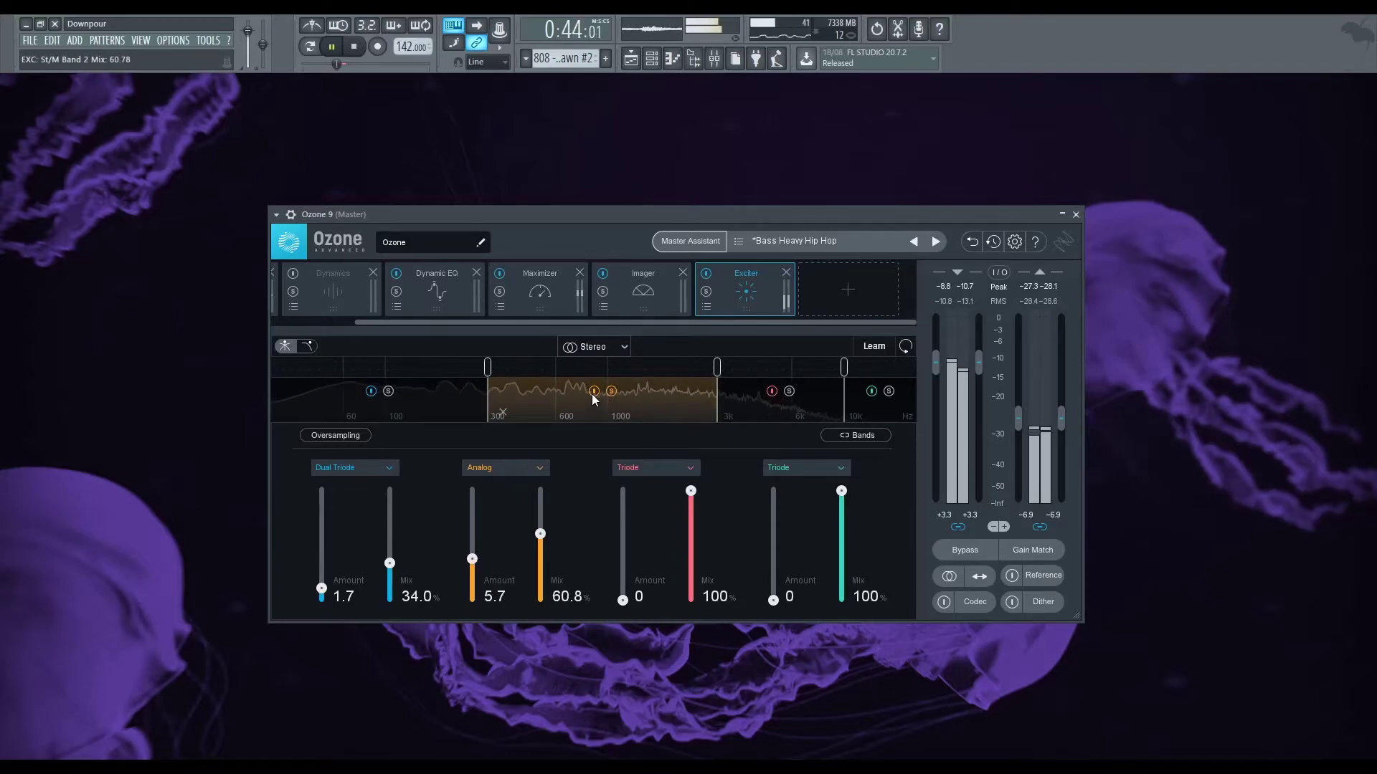
left_click(594, 392)
left_click(594, 391)
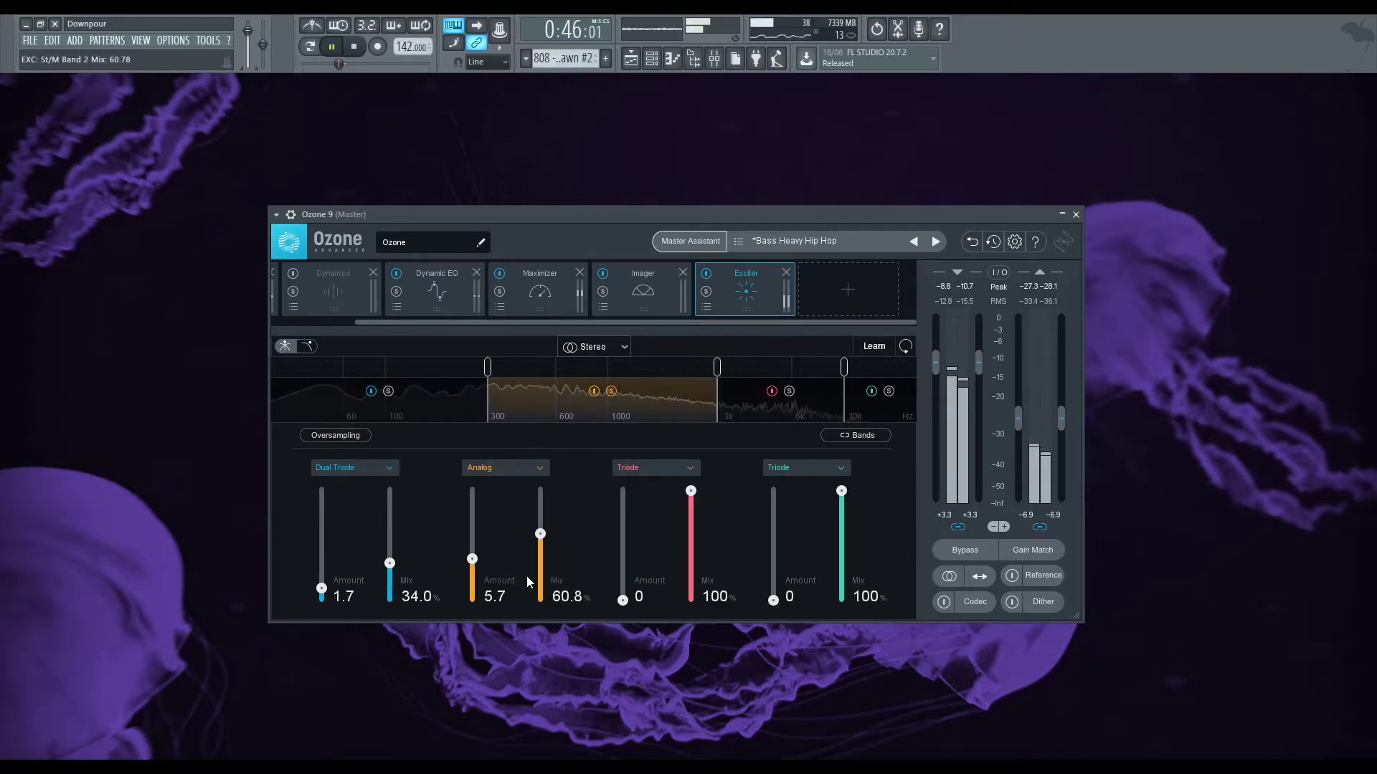
Step: Settle the Analog band at Amount 5.0 and Mix 100%, compare again, and stop playback
left_click_drag(472, 558, 540, 490)
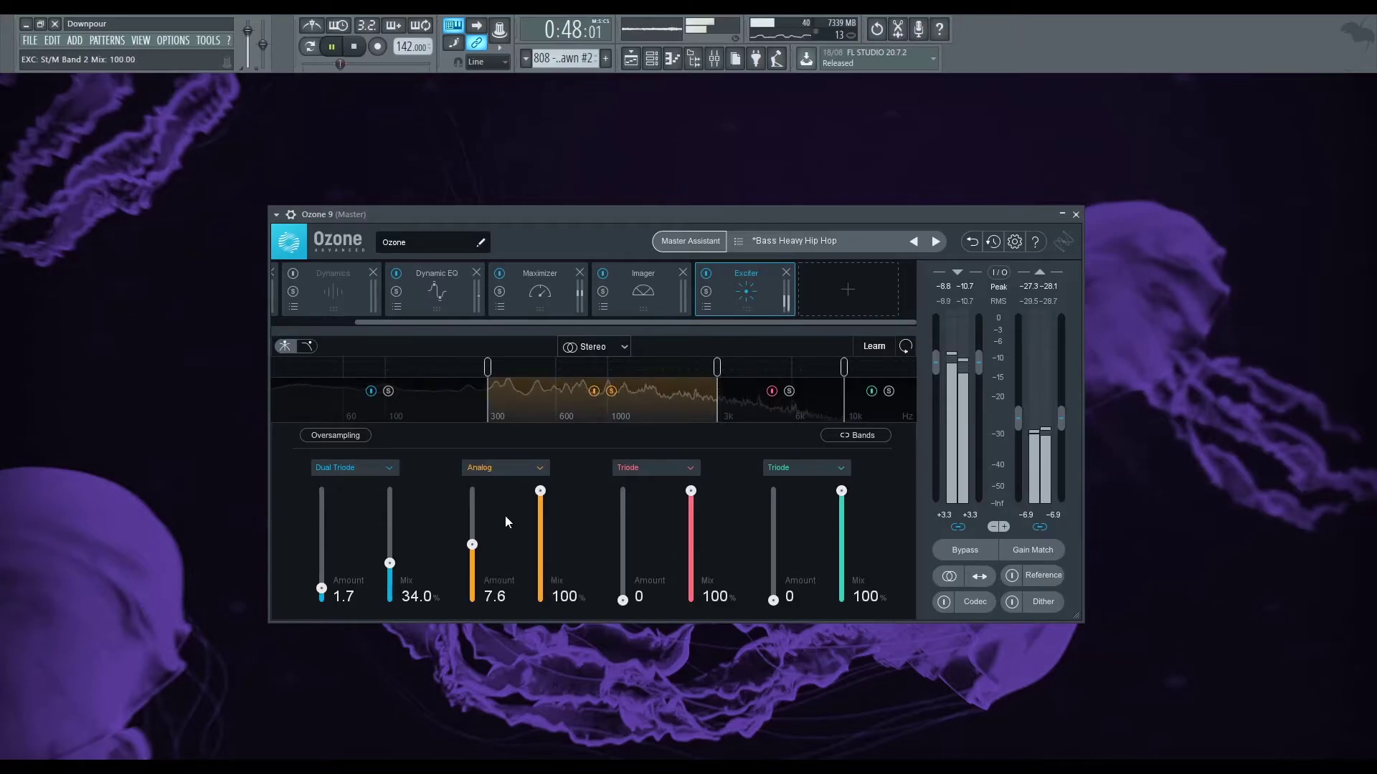
mouse_move(472, 544)
left_mouse_down()
mouse_move(473, 487)
mouse_move(478, 560)
left_mouse_up()
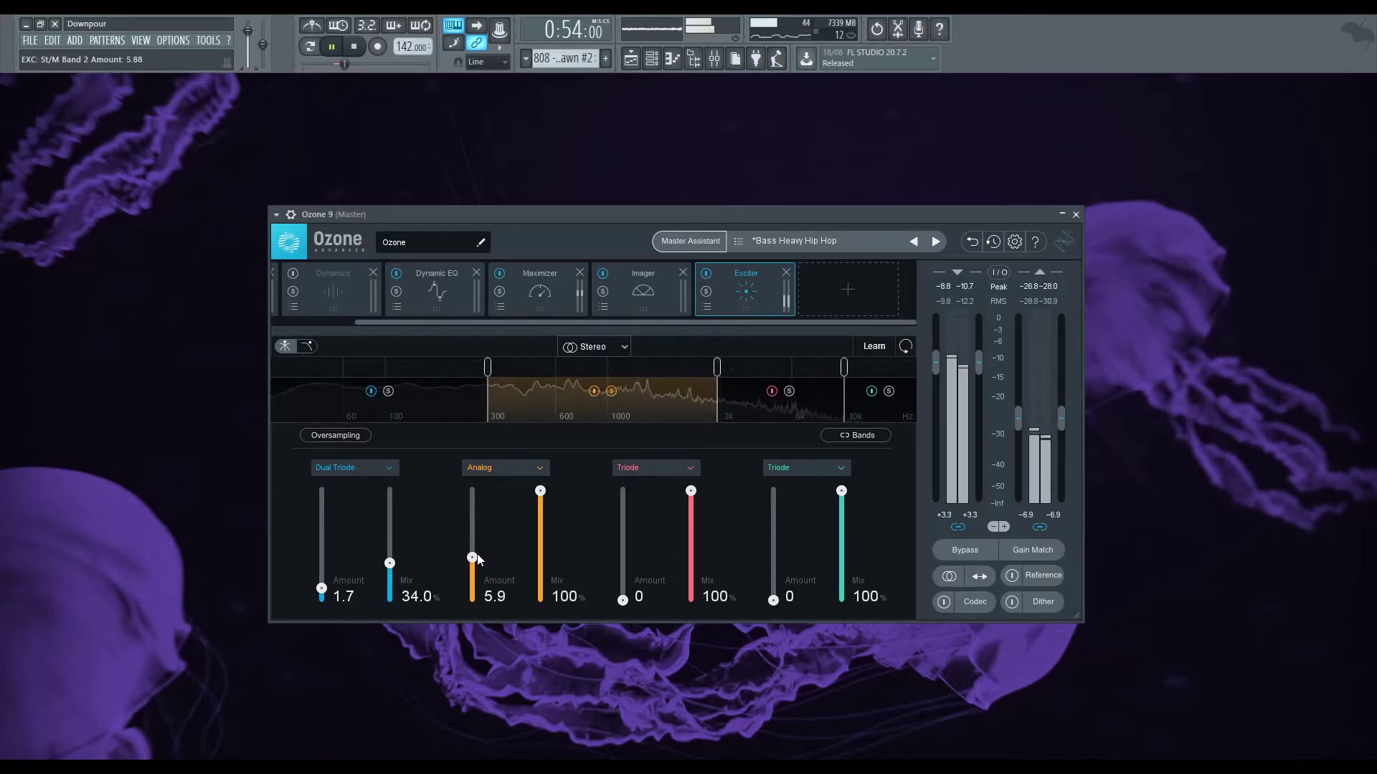
left_click(593, 390)
left_click(592, 391)
scroll(586, 394, "up", 4)
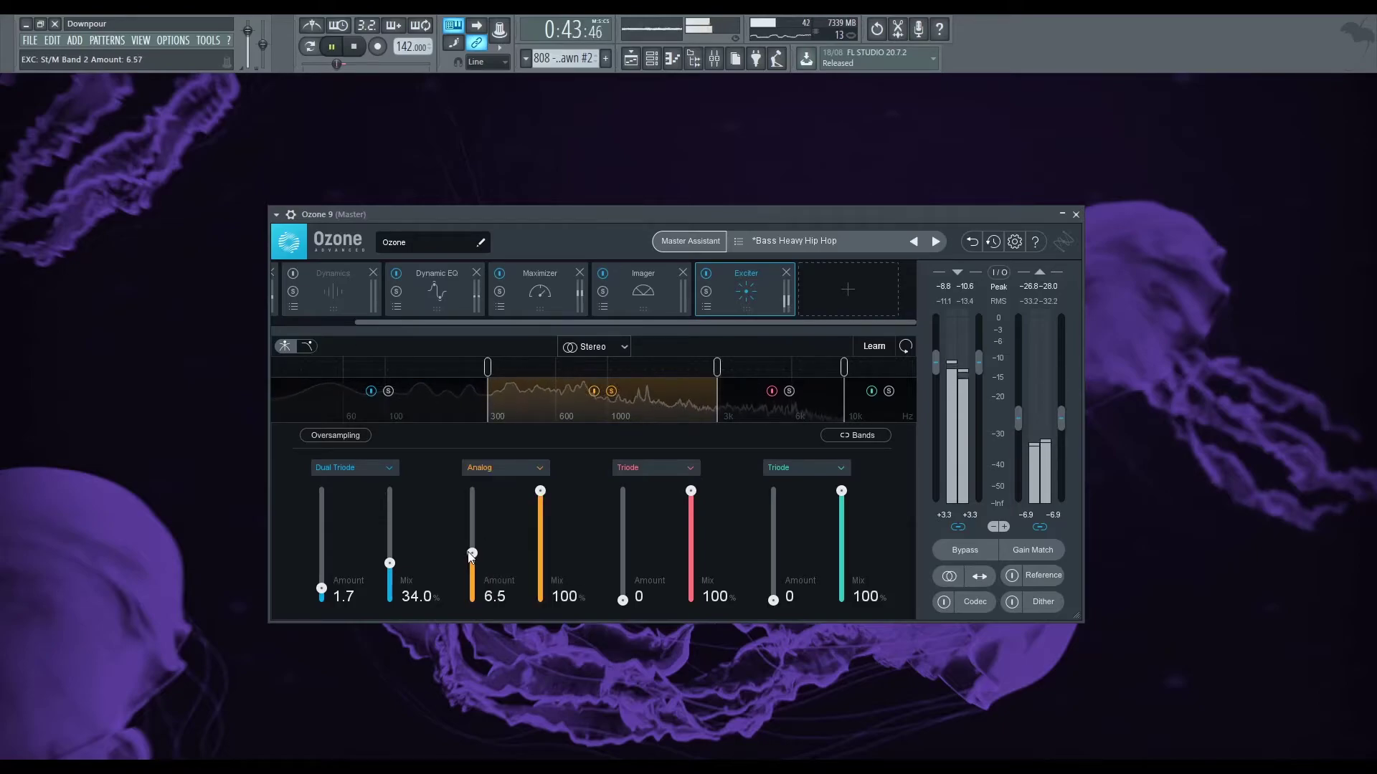
left_click(354, 47)
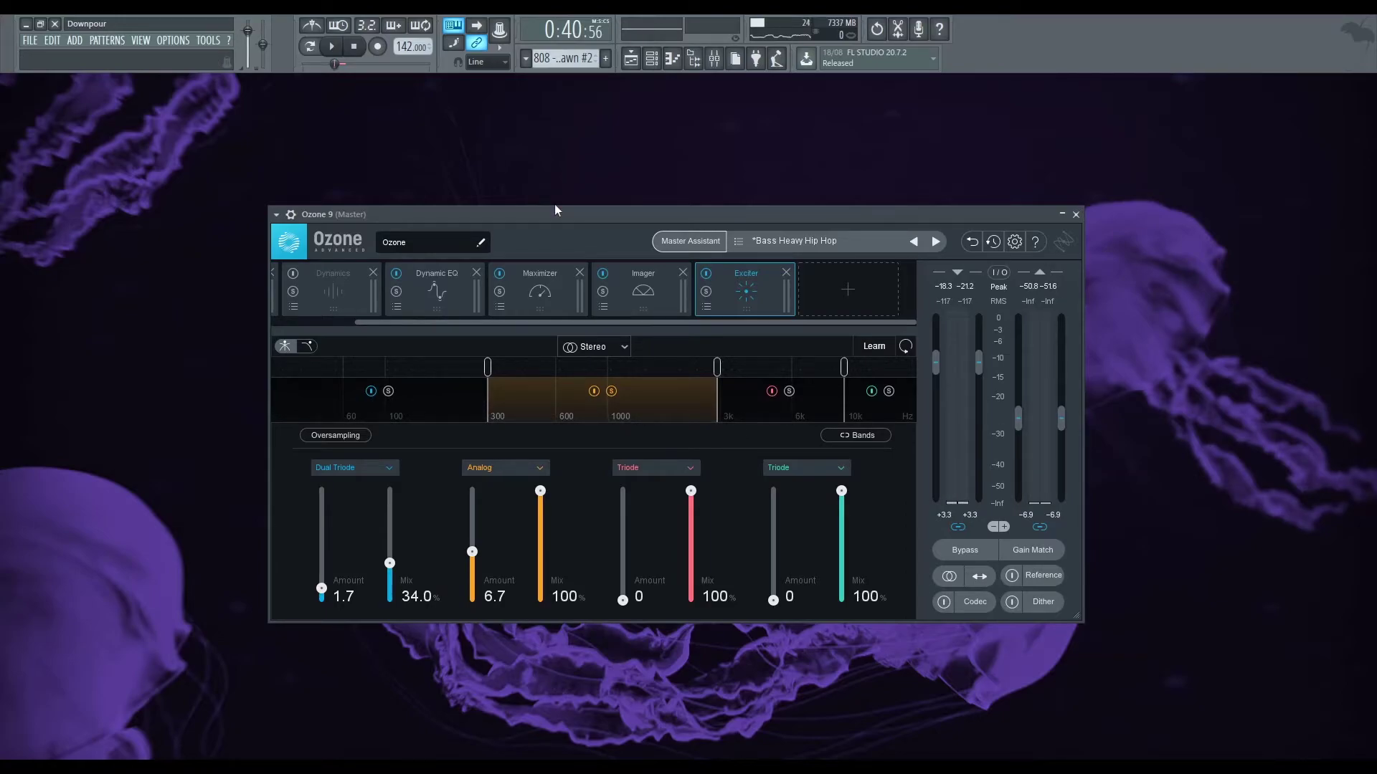
left_click_drag(700, 217, 659, 207)
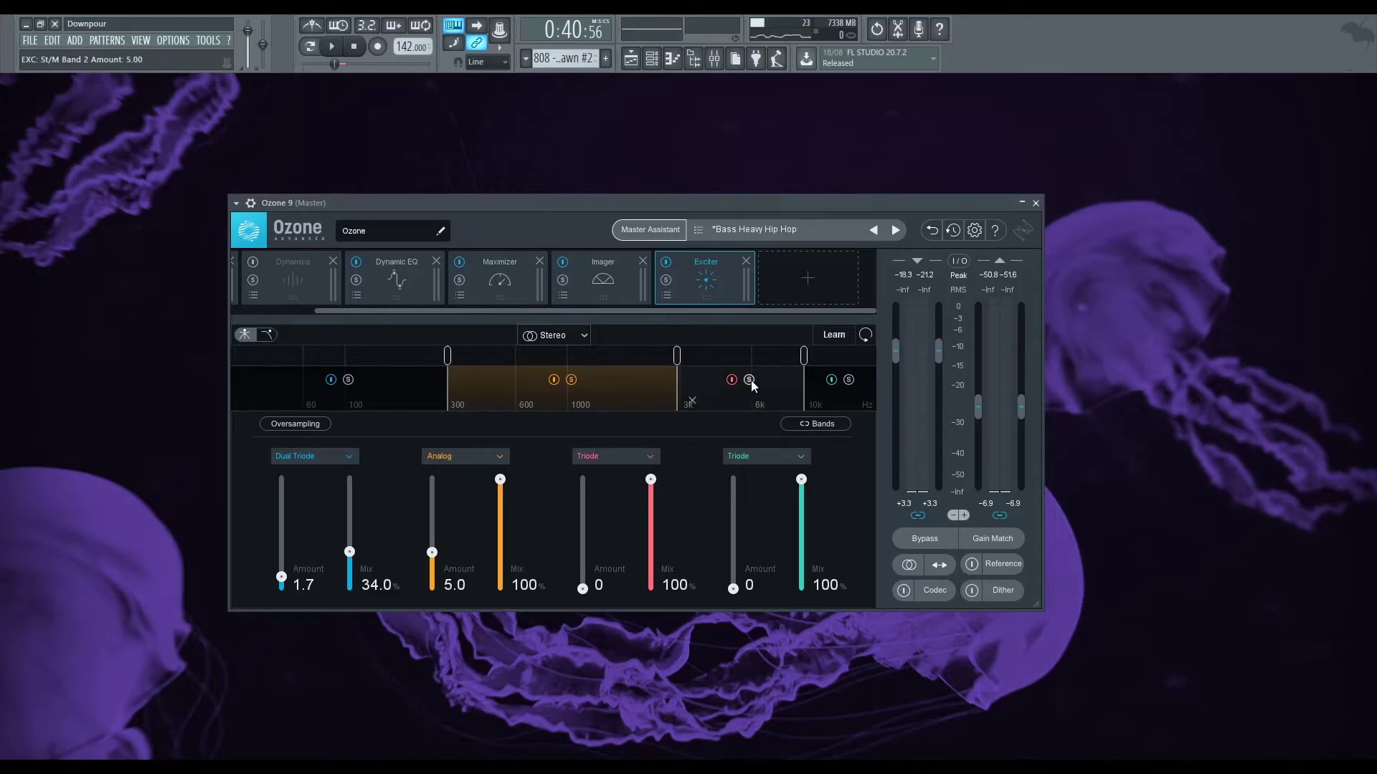
Step: Start playback and switch the third Exciter band to Tape mode
left_click(334, 47)
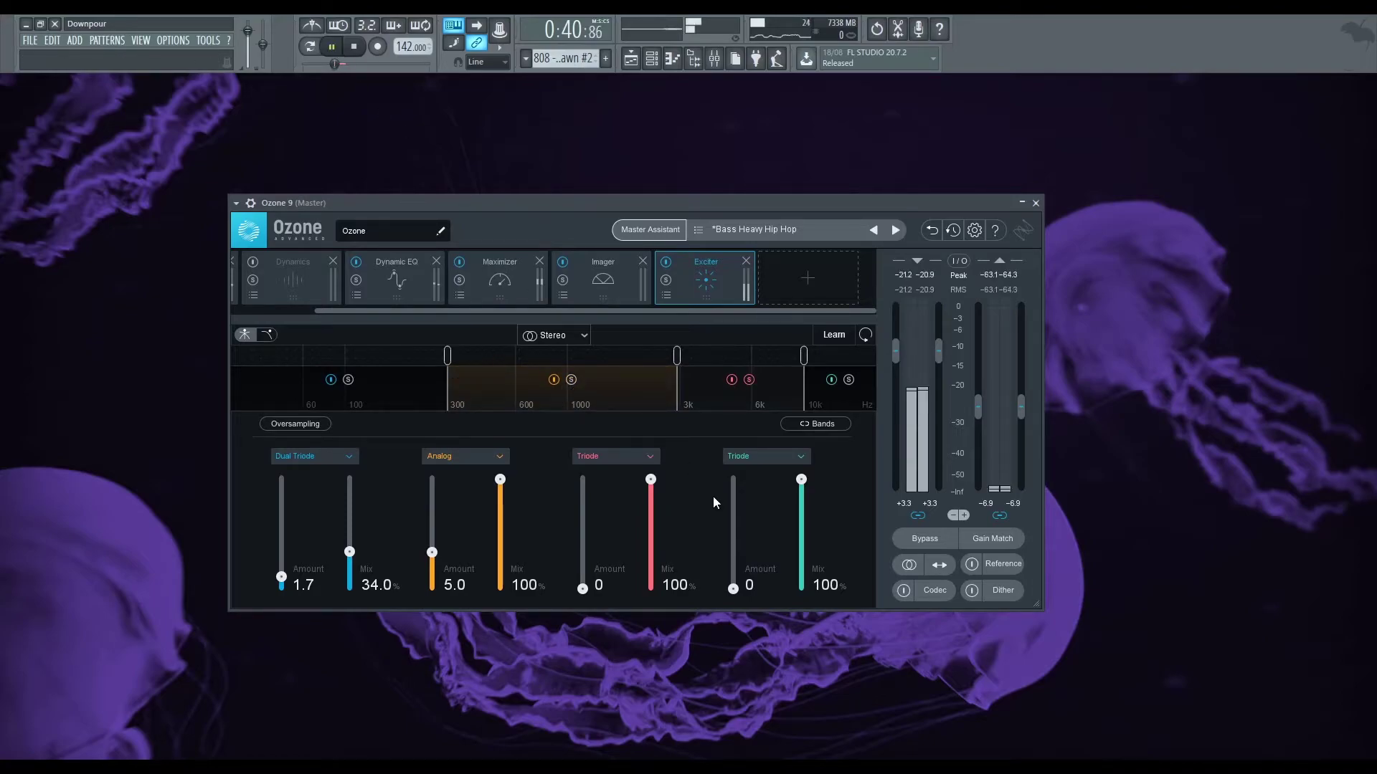
left_click(625, 458)
left_click(605, 518)
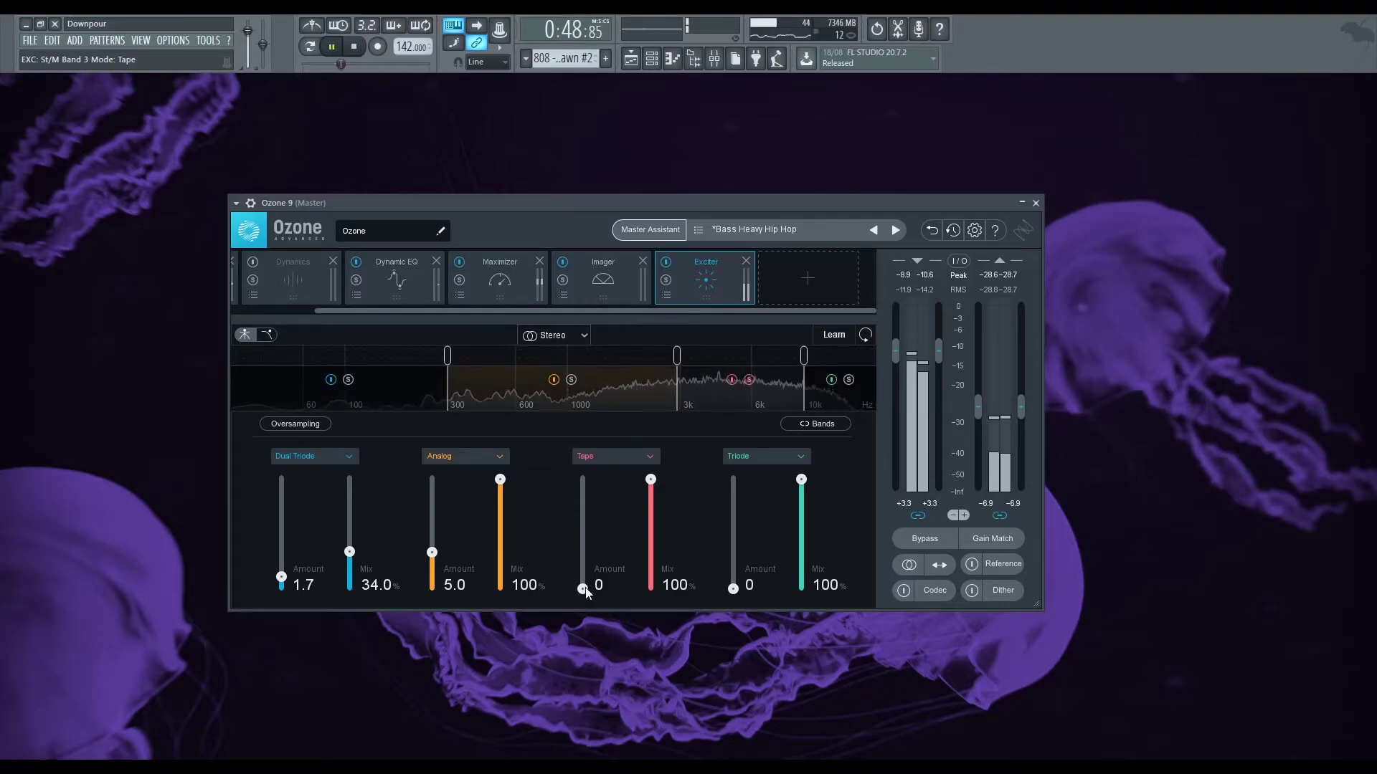
Step: Tune the Tape band's Amount to 6.6 and Mix to 90.2%
left_click_drag(592, 596, 595, 544)
left_click_drag(651, 479, 651, 494)
left_click_drag(588, 547, 588, 541)
left_click_drag(650, 494, 651, 490)
left_click_drag(582, 541, 582, 534)
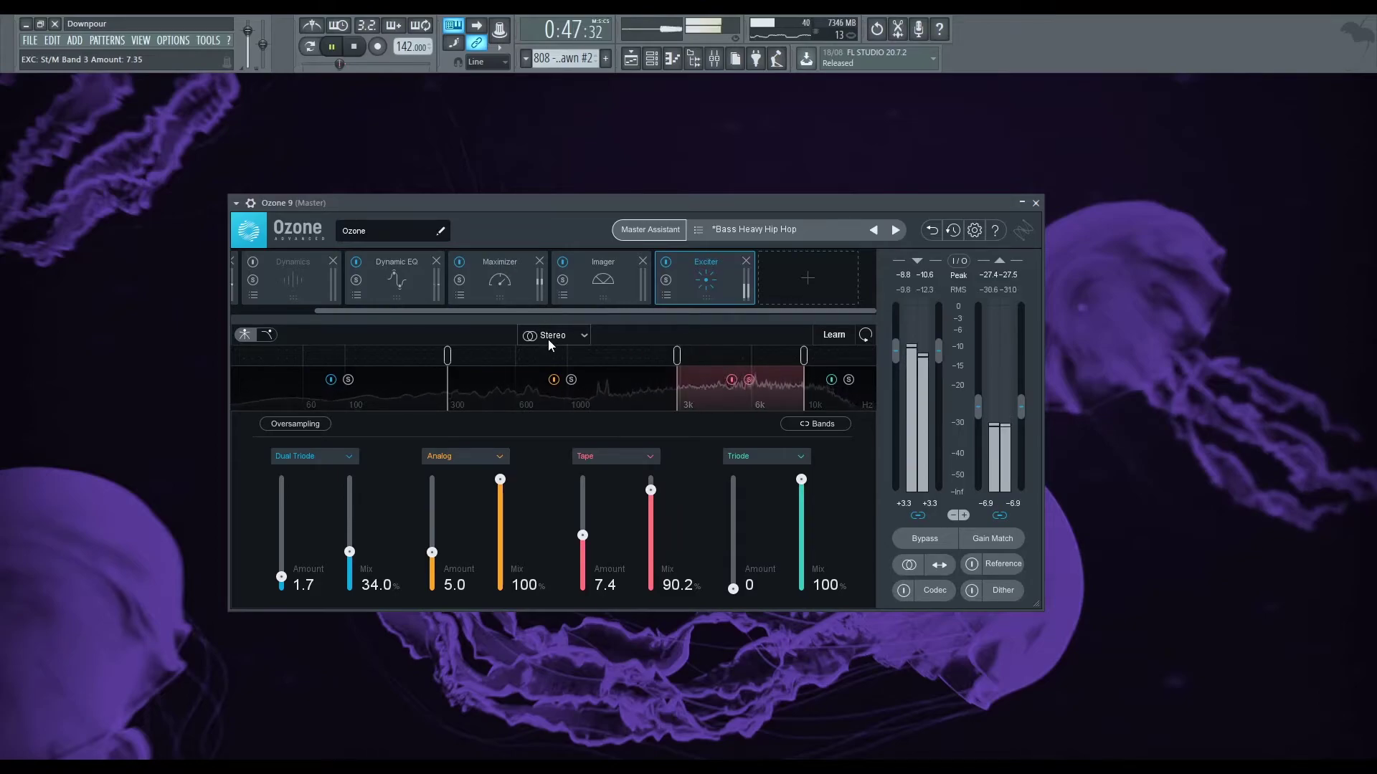
left_click_drag(583, 535, 582, 541)
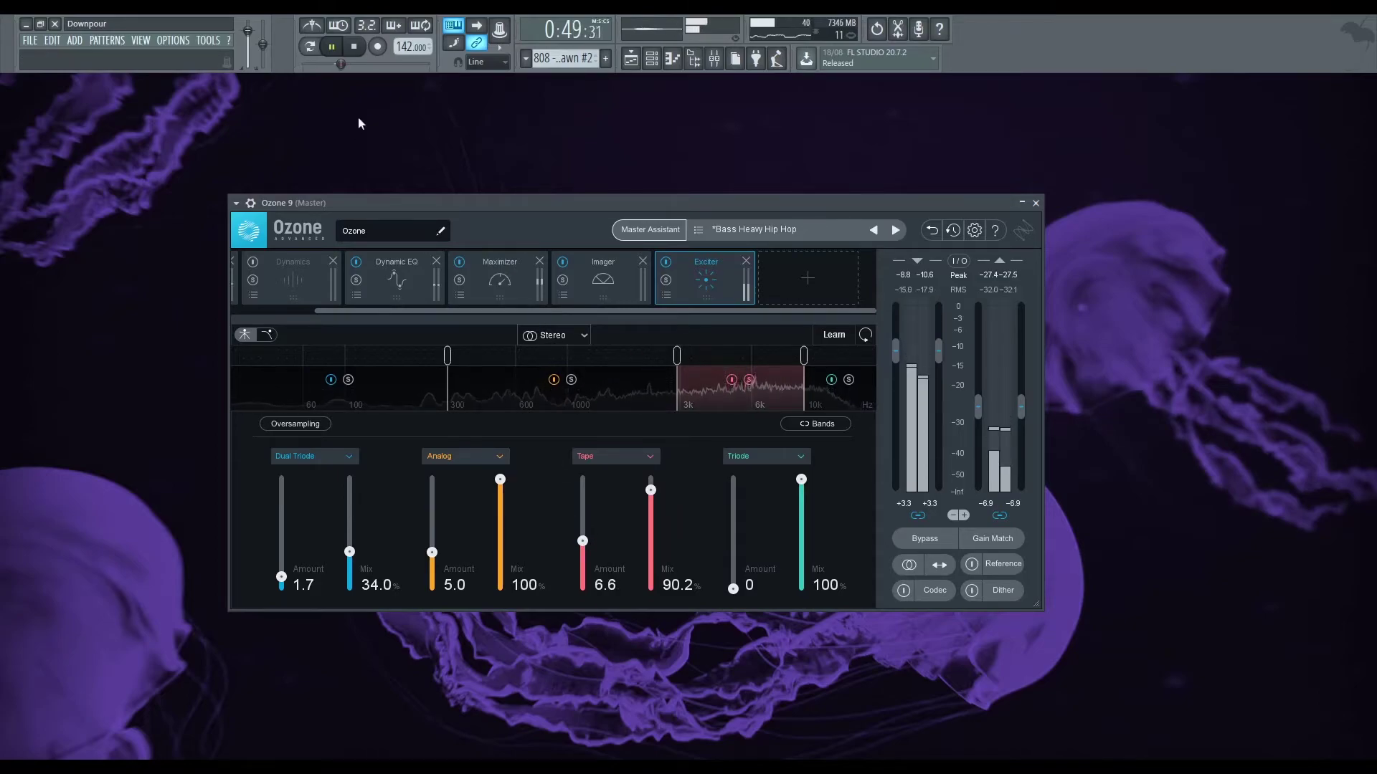
Step: Toggle the Tape band off and on twice to compare, stop playback, and solo band 4
left_click(732, 381)
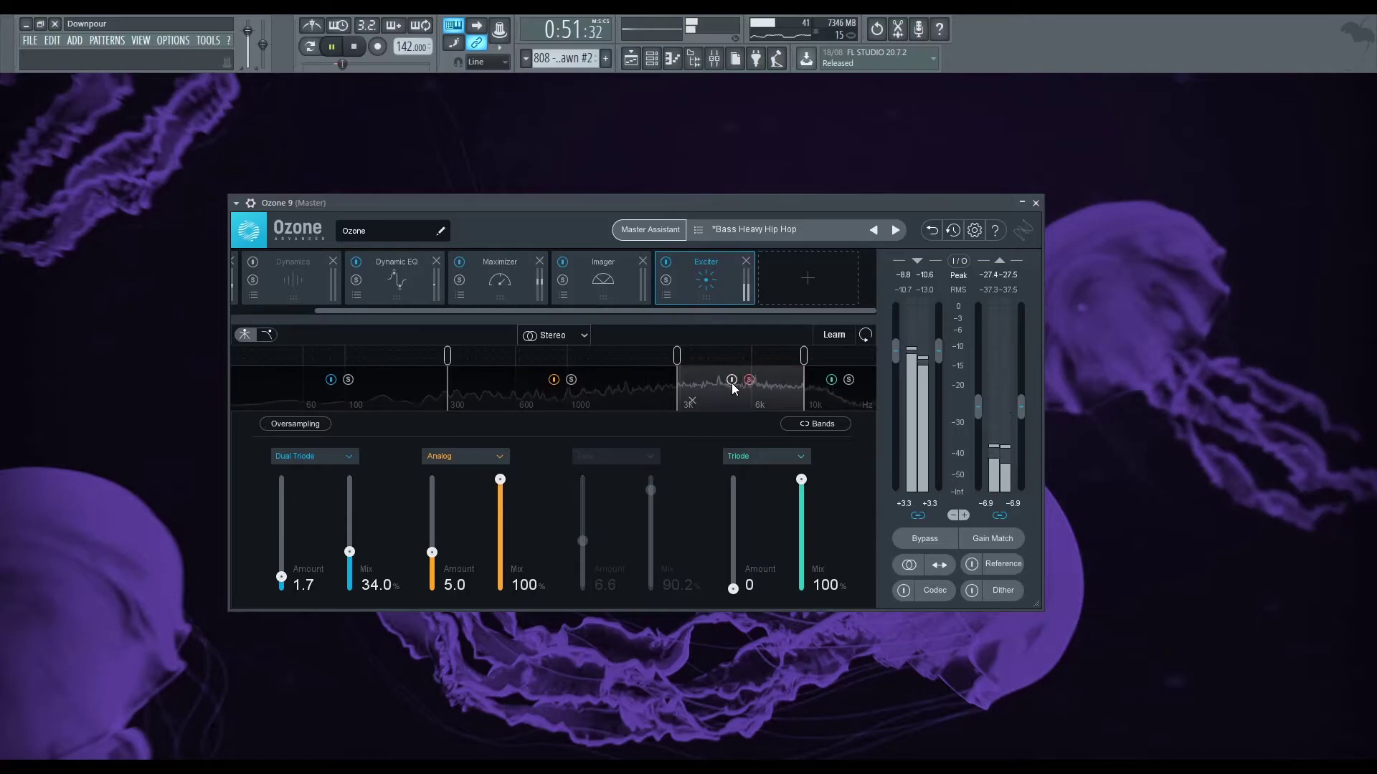
left_click(732, 381)
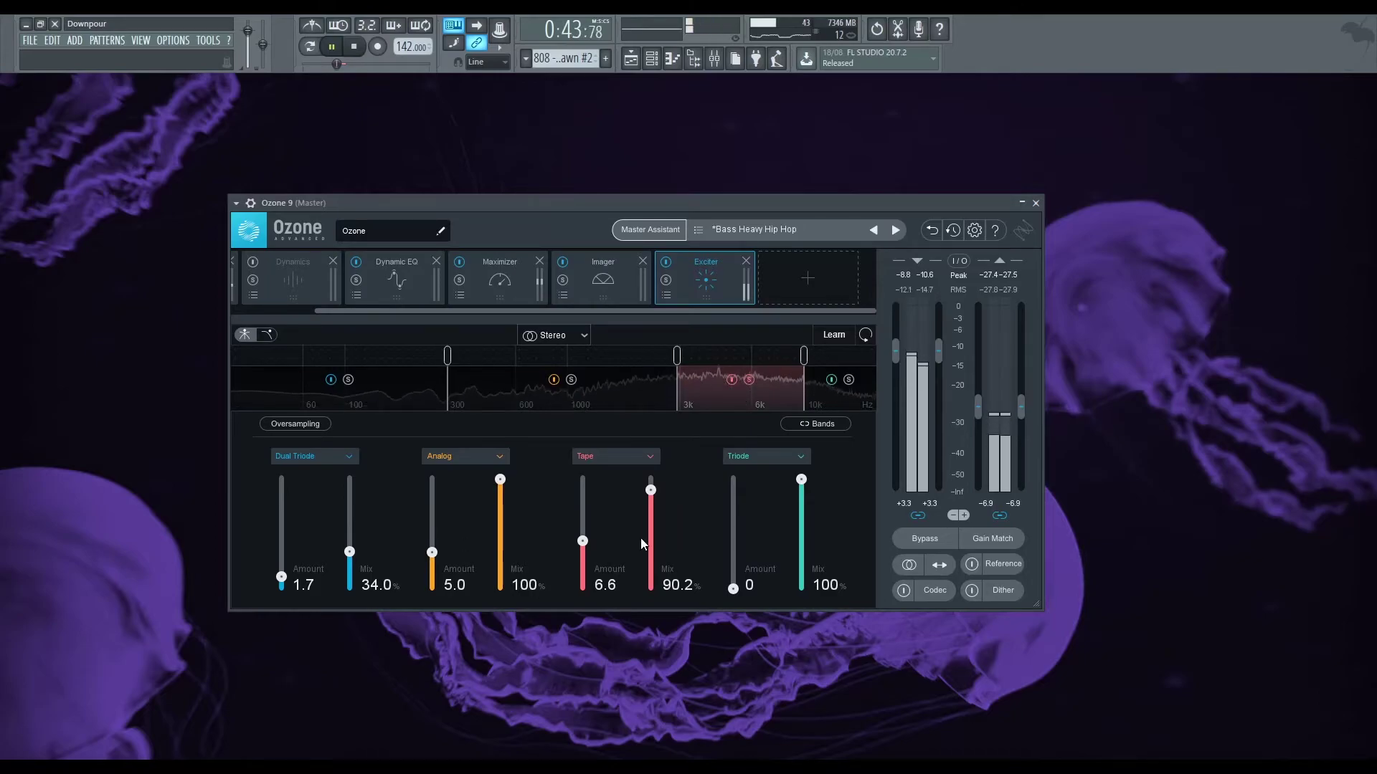
left_click(732, 380)
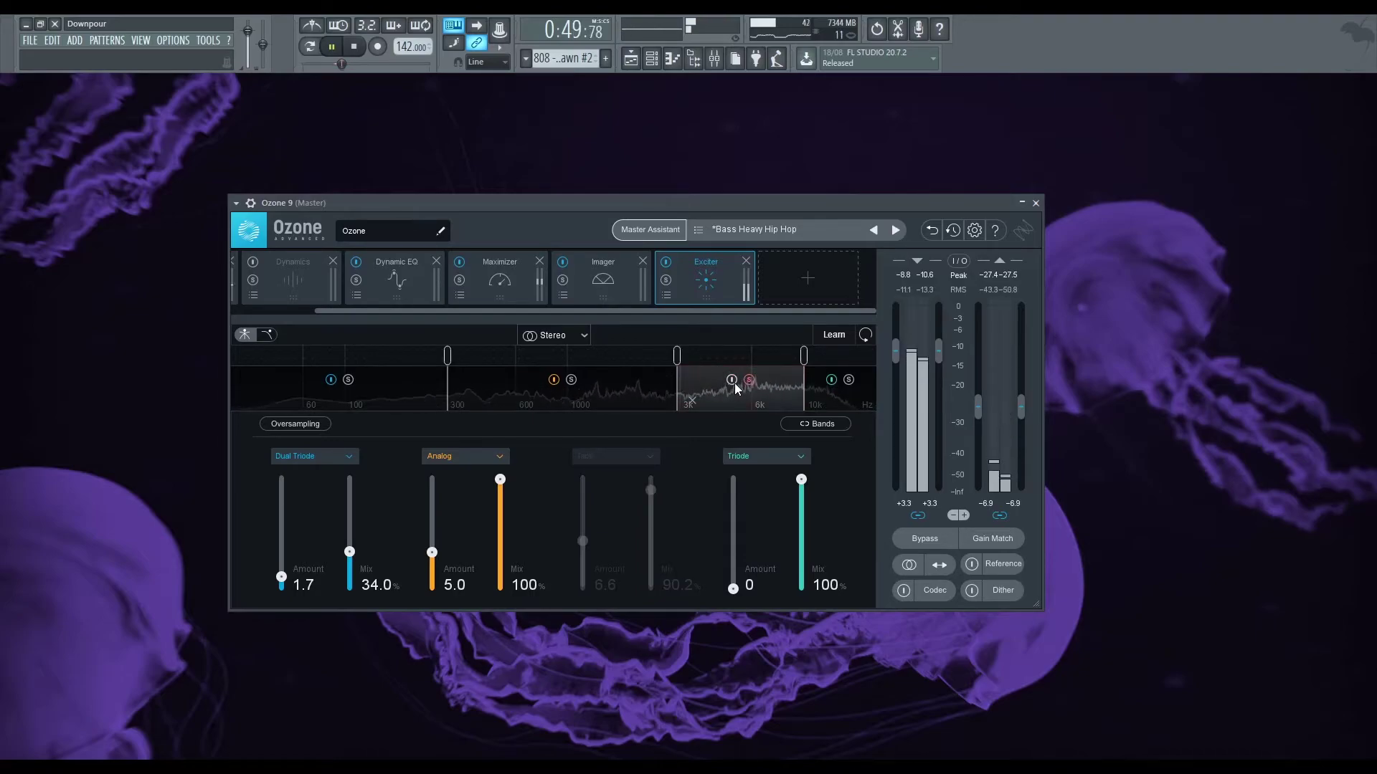
left_click(732, 381)
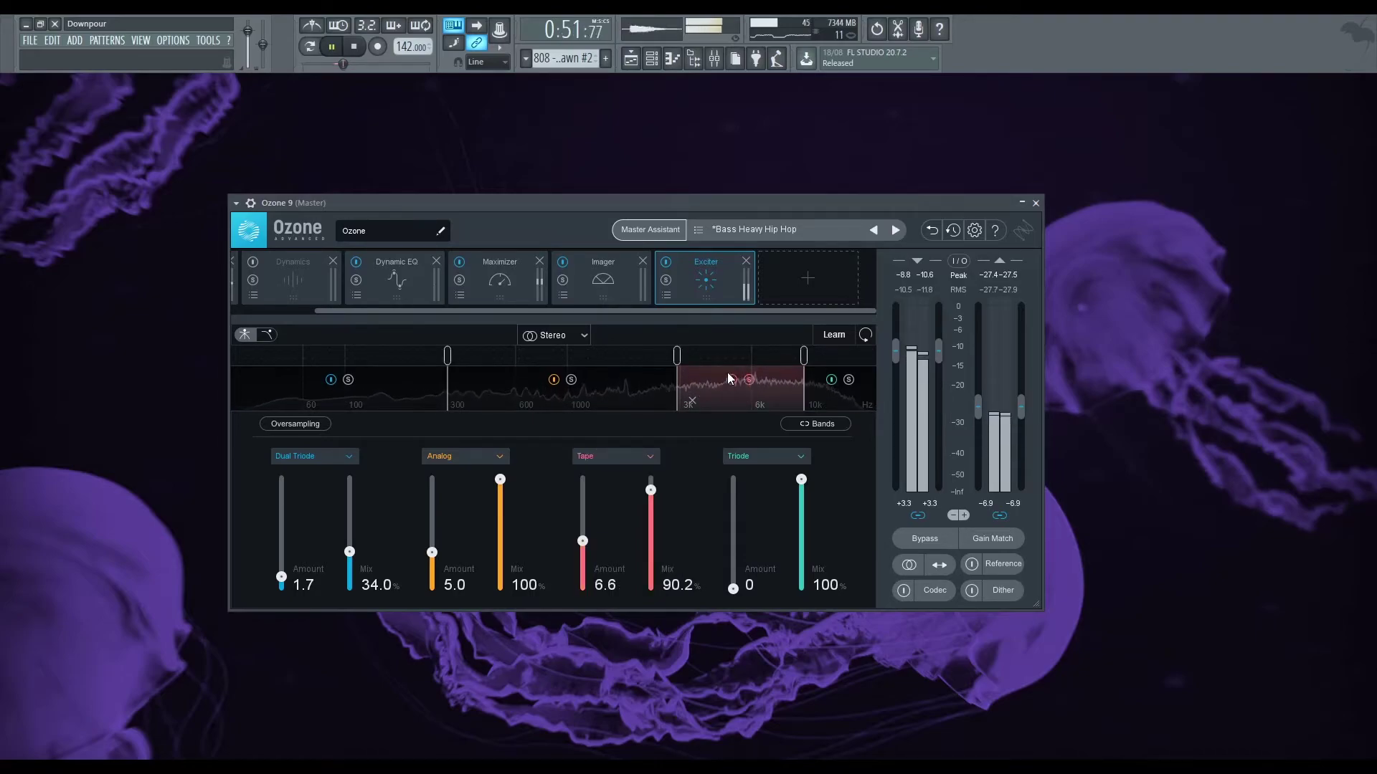
left_click(366, 46)
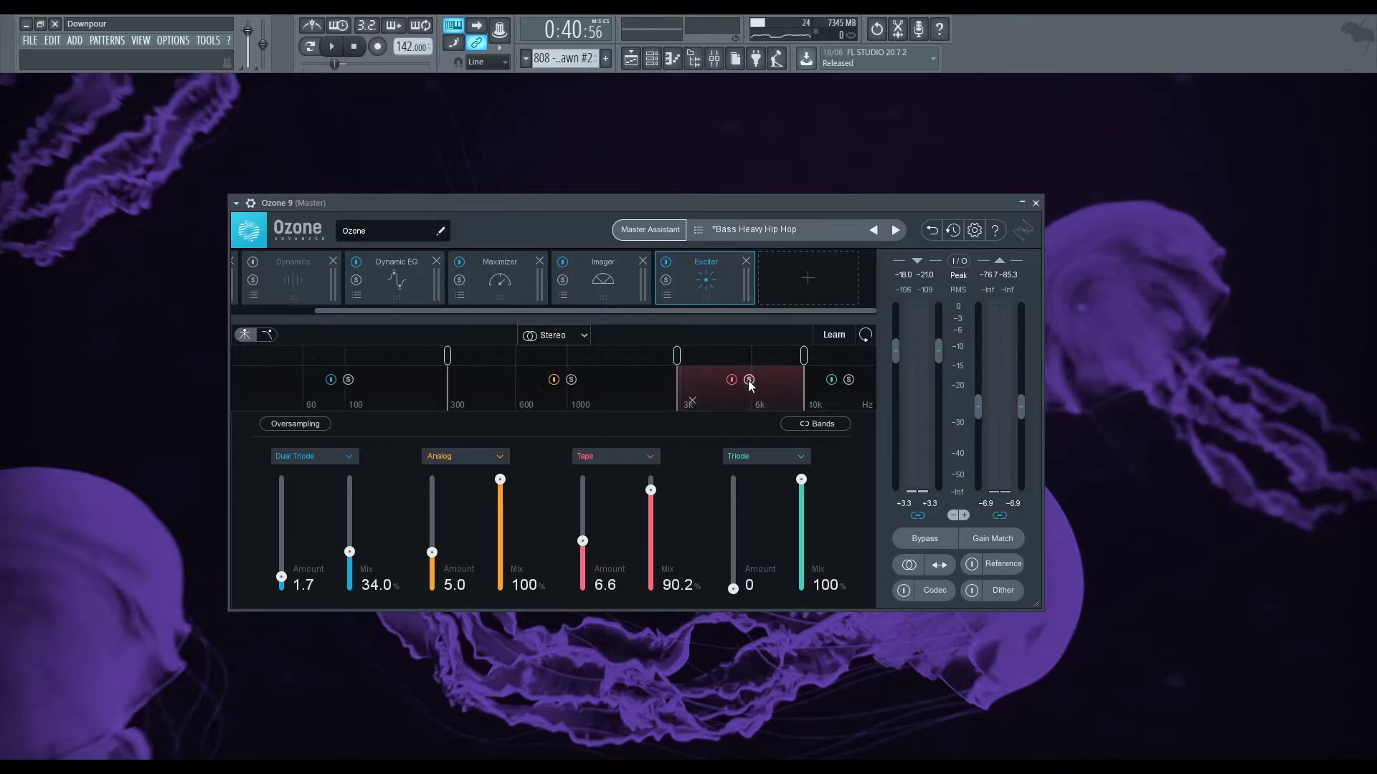
left_click(849, 380)
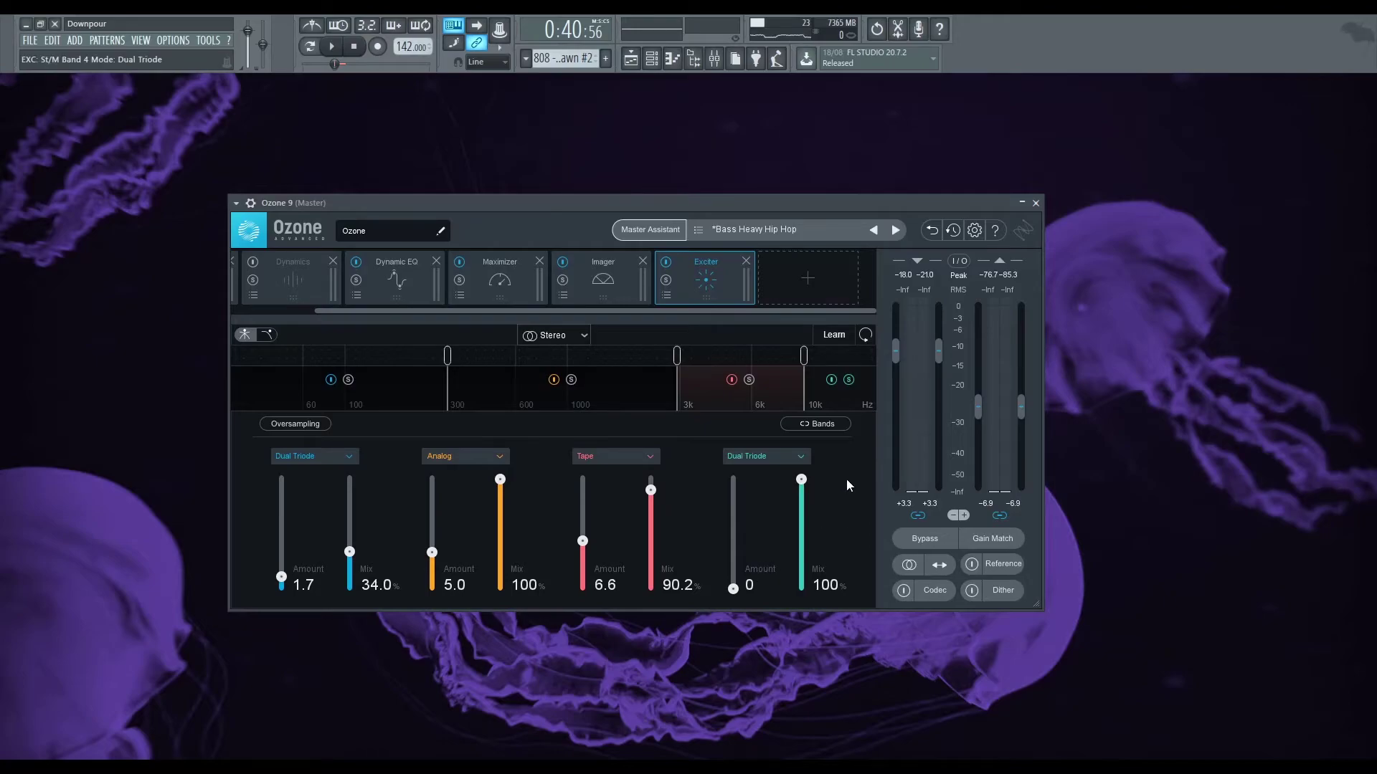
Step: Set band 4 to Dual Triode, lower its crossover slightly, and raise its Amount to 6.2
left_click_drag(801, 479, 802, 514)
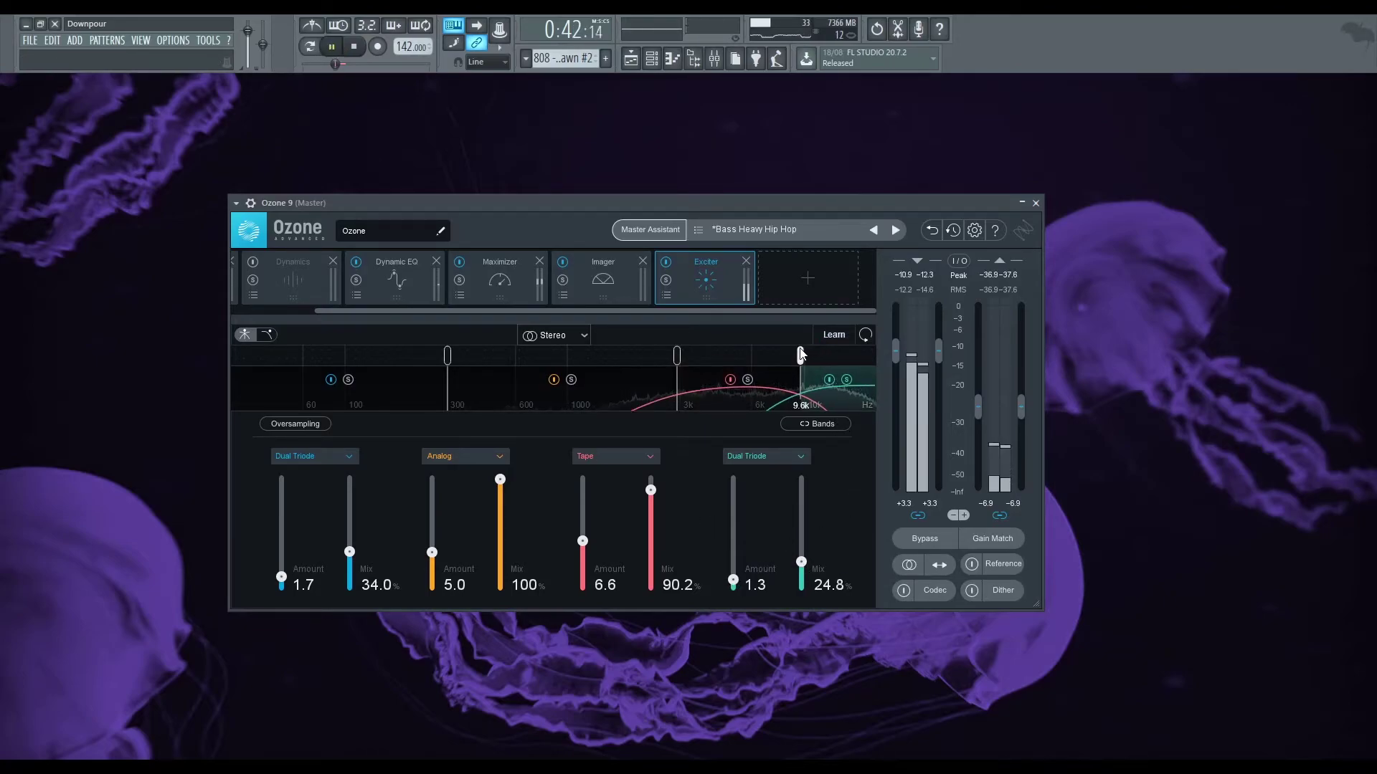
left_click_drag(808, 353, 805, 354)
left_click_drag(804, 568, 805, 548)
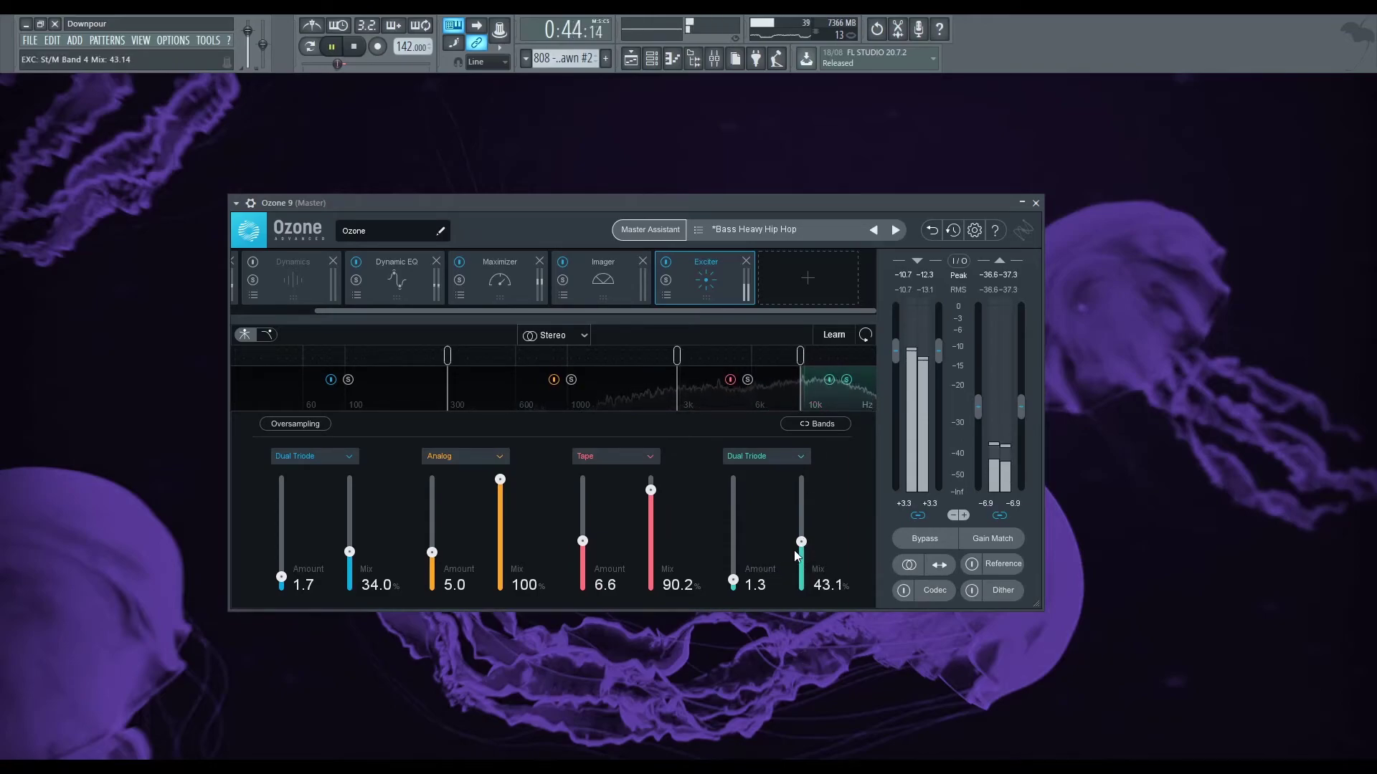
left_click_drag(733, 581, 801, 508)
left_click_drag(836, 393, 831, 377)
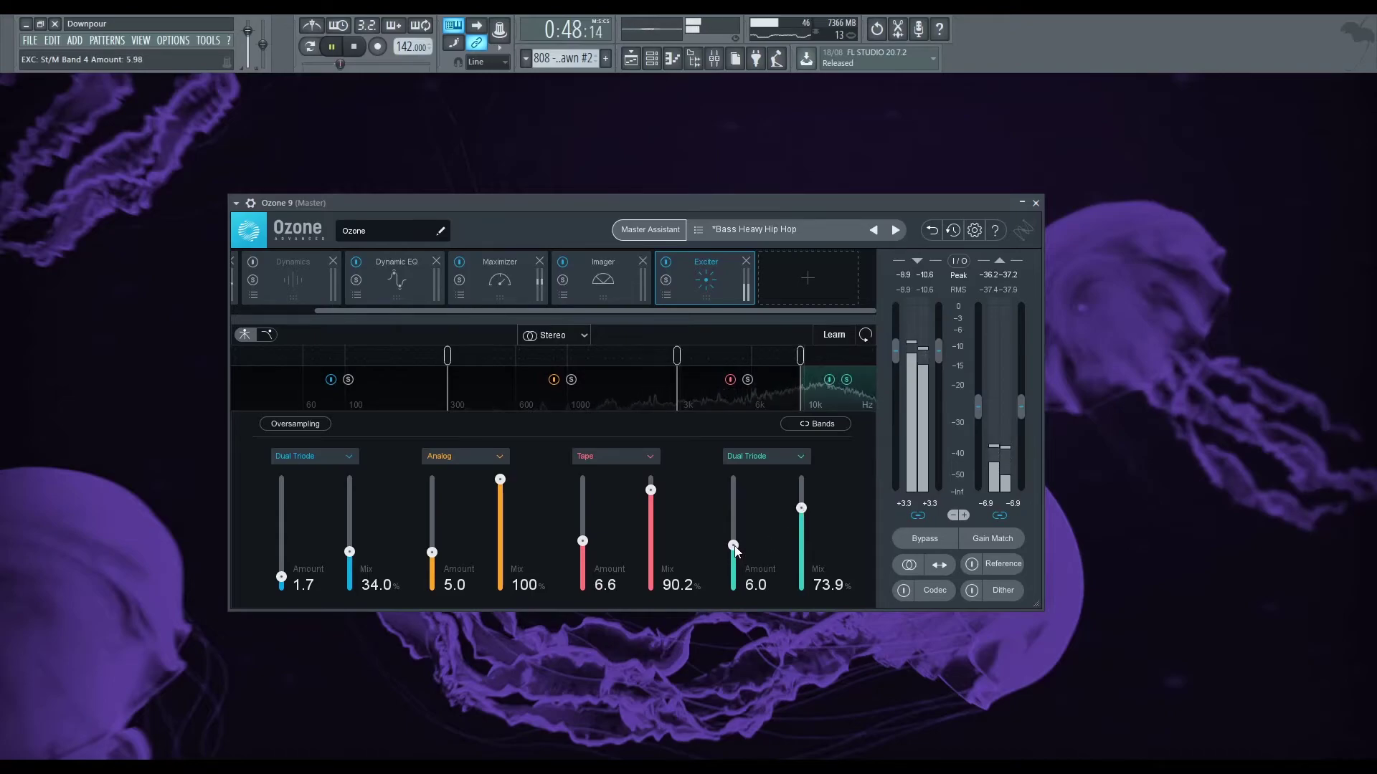
Step: Compare band 4 switched off and on, then bypass the Dynamics module
left_click(829, 379)
left_click(829, 379)
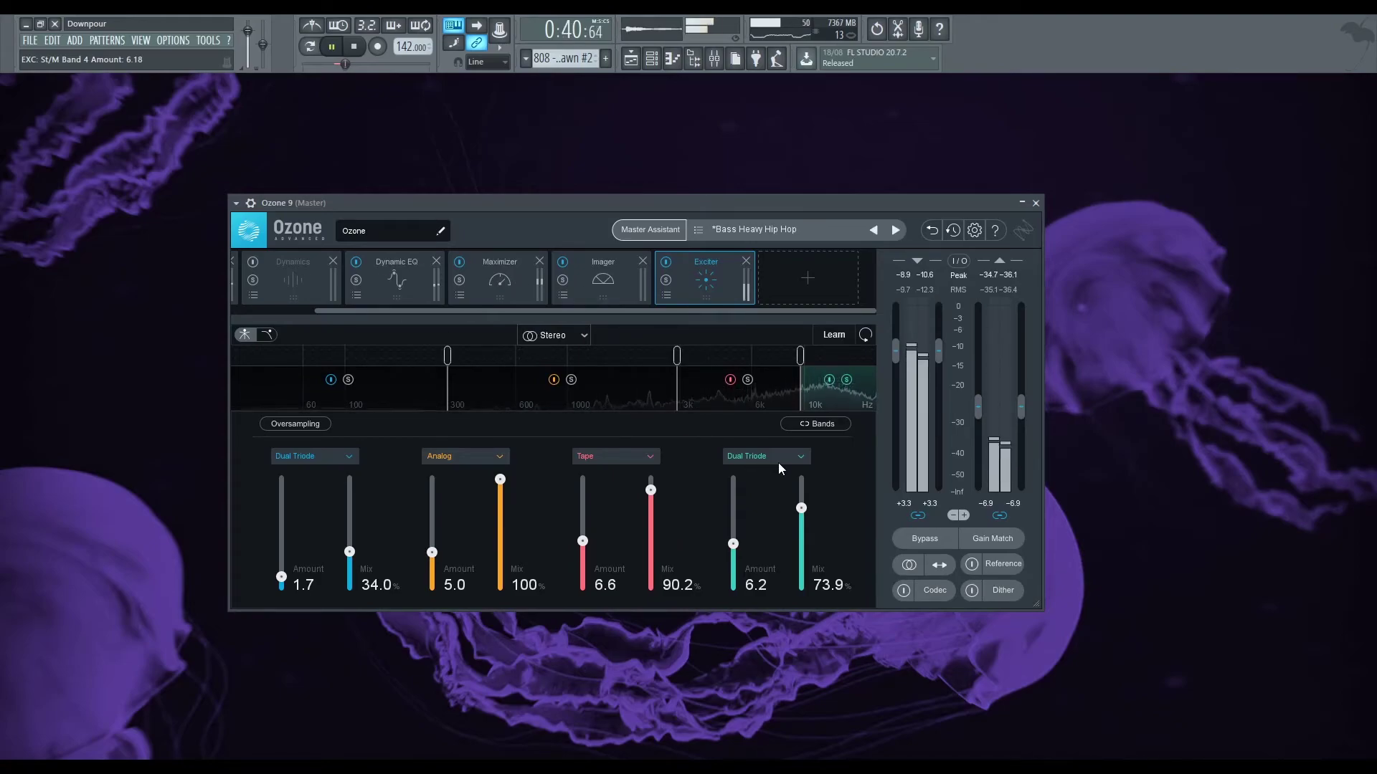
left_click(253, 263)
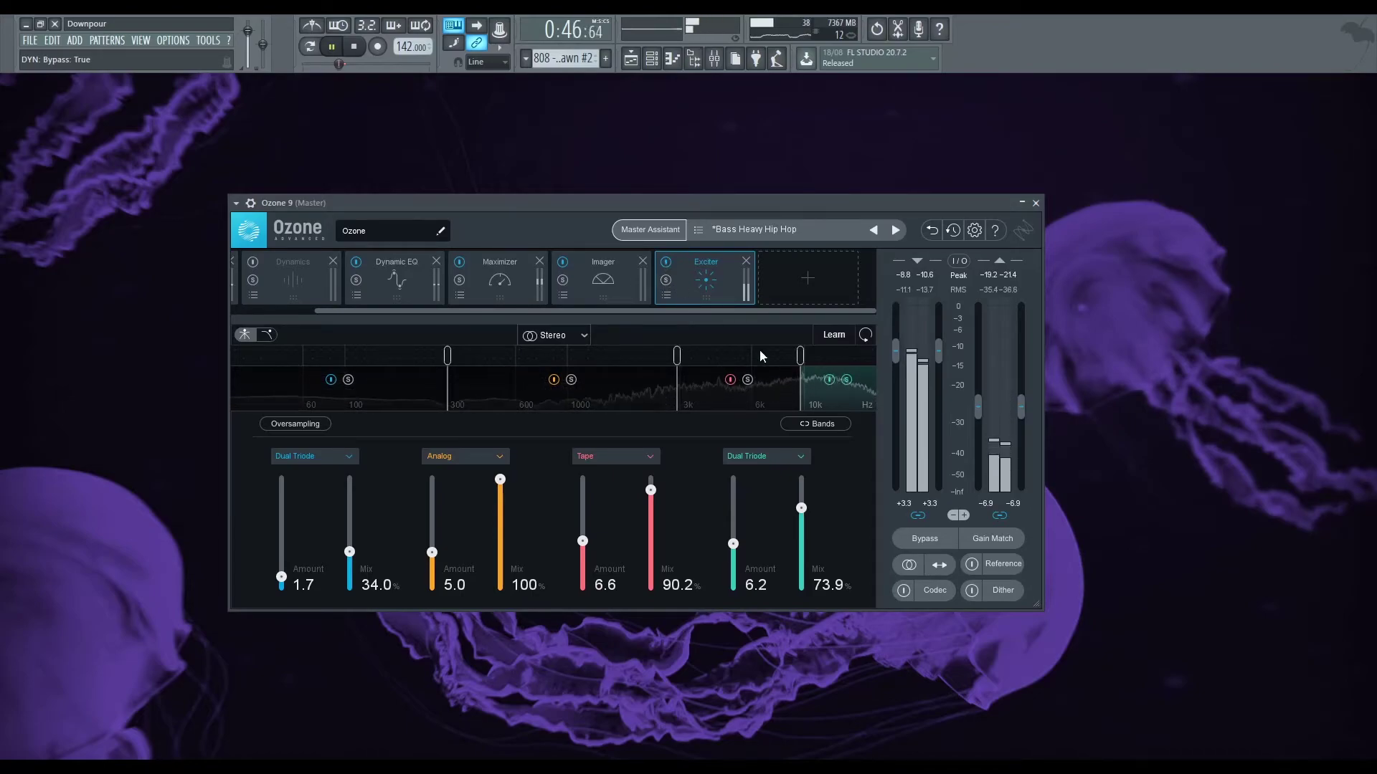
Step: A/B the Exciter bypass, then ease band 4 to Mix 66.7% and Amount 4.6
left_click(667, 263)
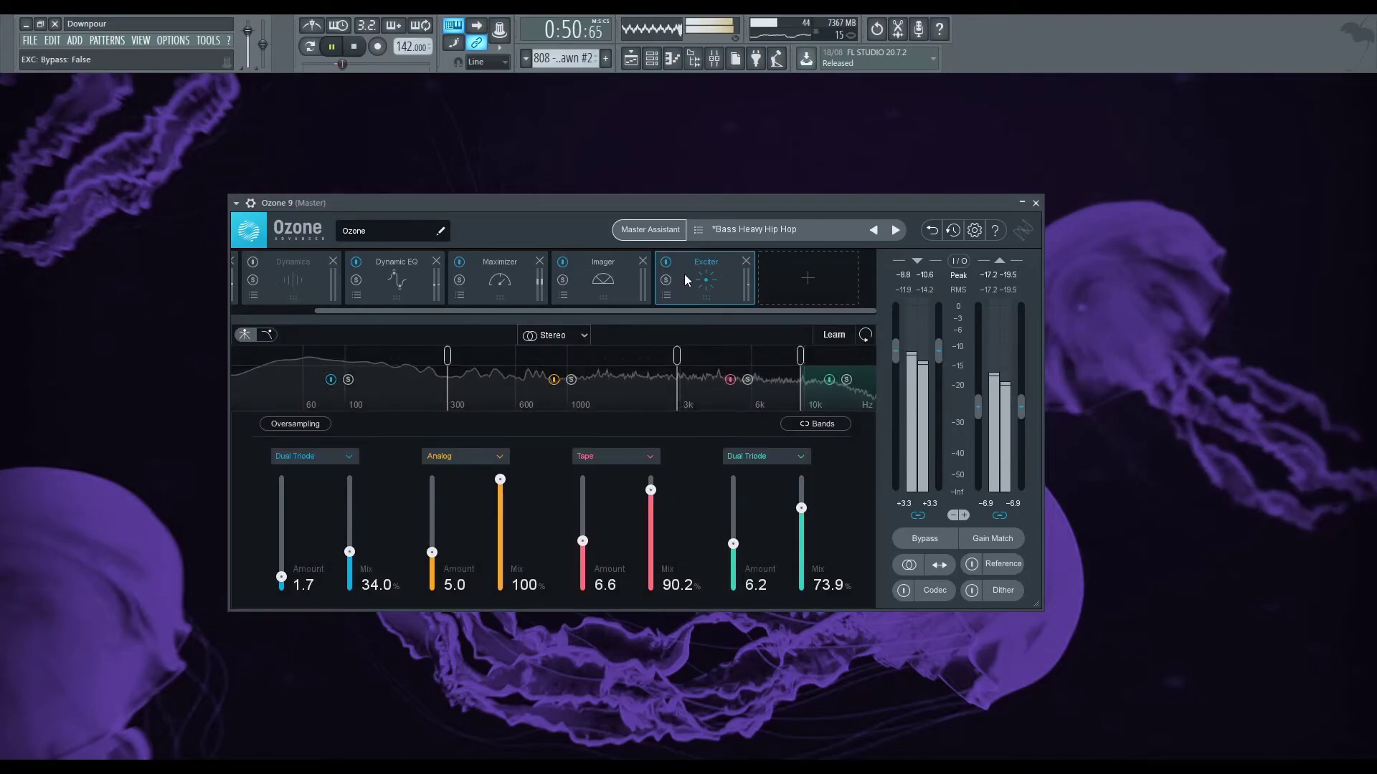
left_click(666, 262)
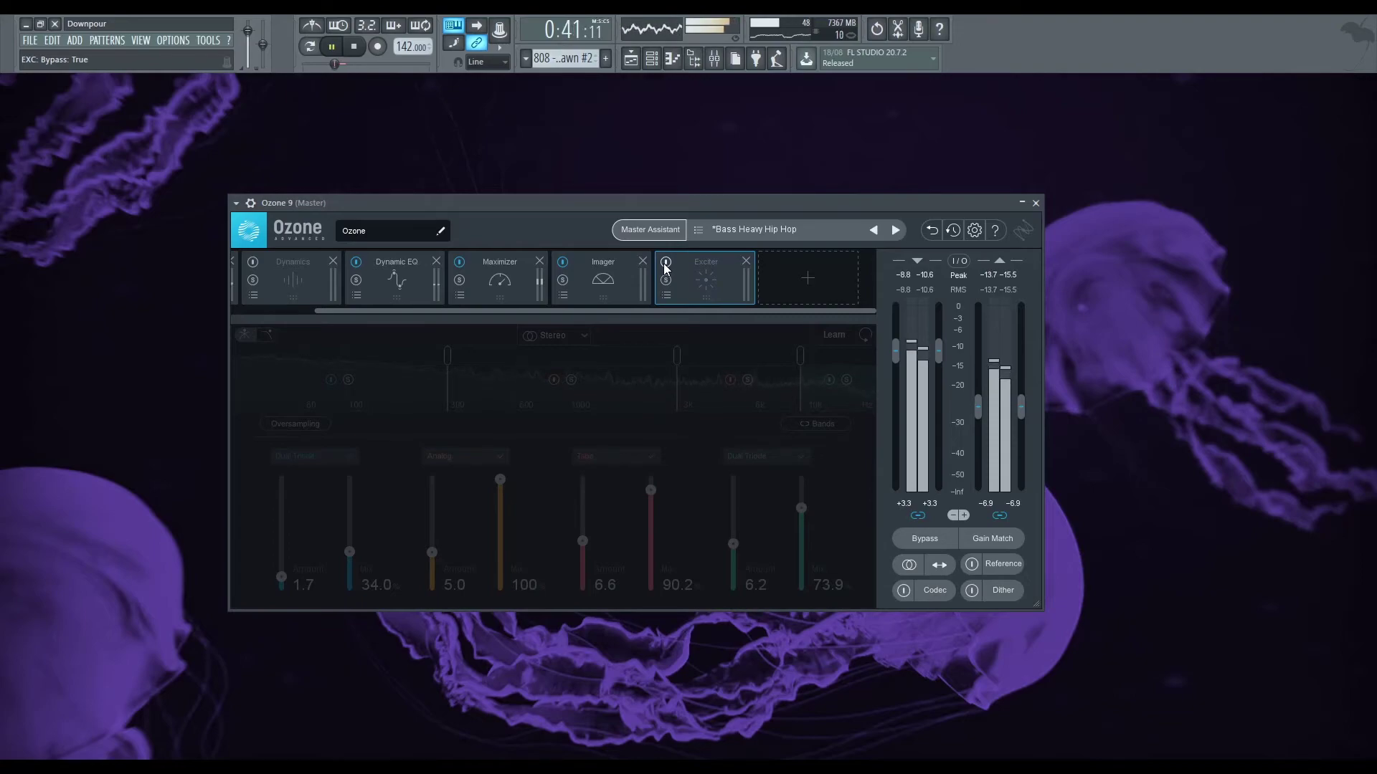
left_click(667, 262)
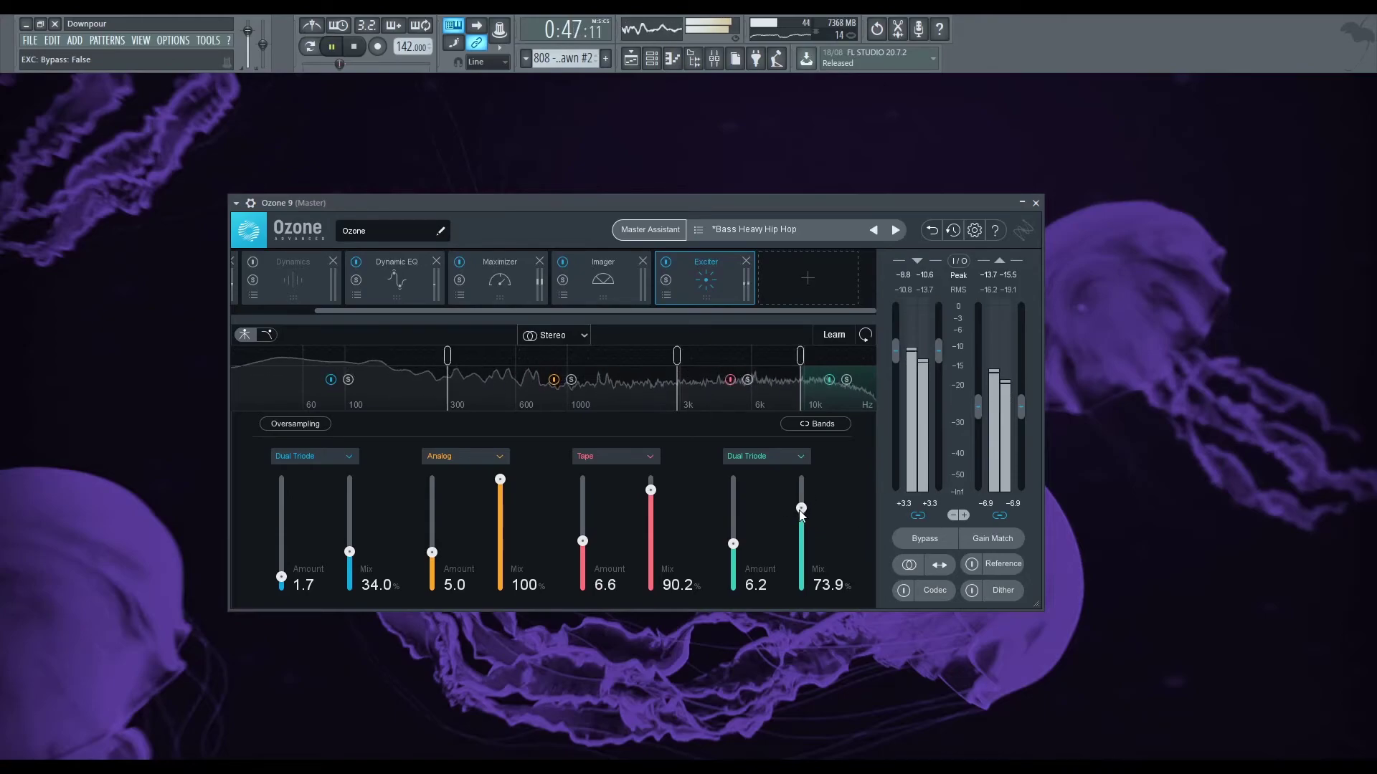
left_click_drag(801, 508, 736, 562)
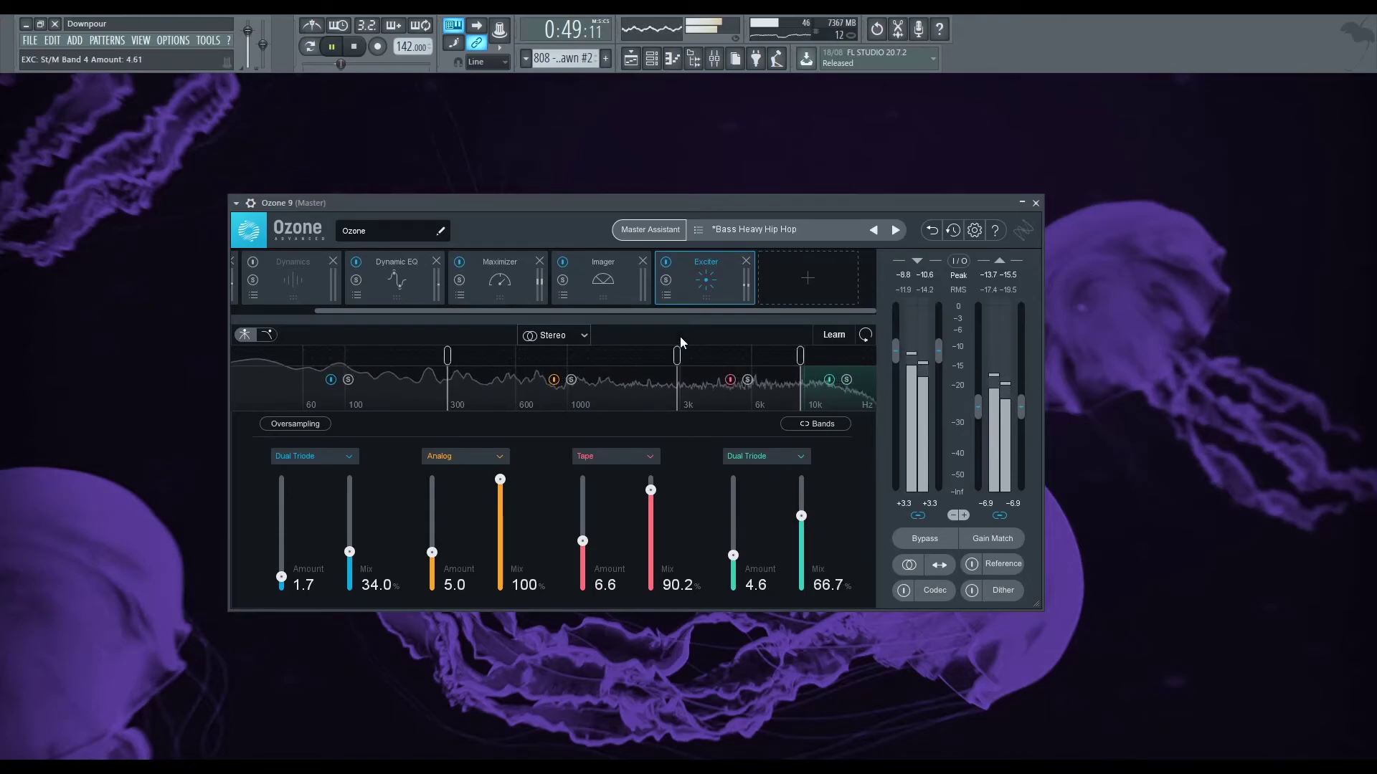
left_click(714, 58)
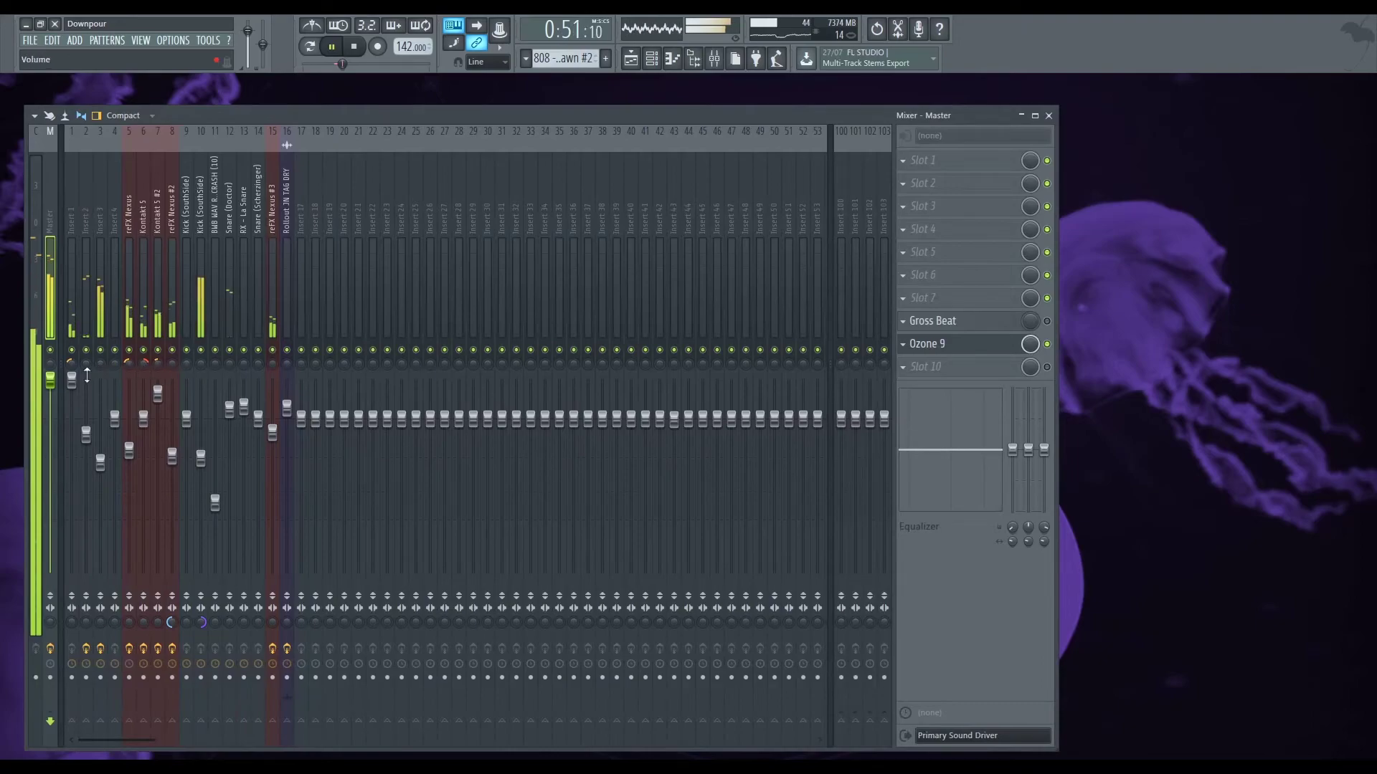
Step: Close the Mixer and Playlist windows so Ozone 9 is back in front
key("Right")
key("F9")
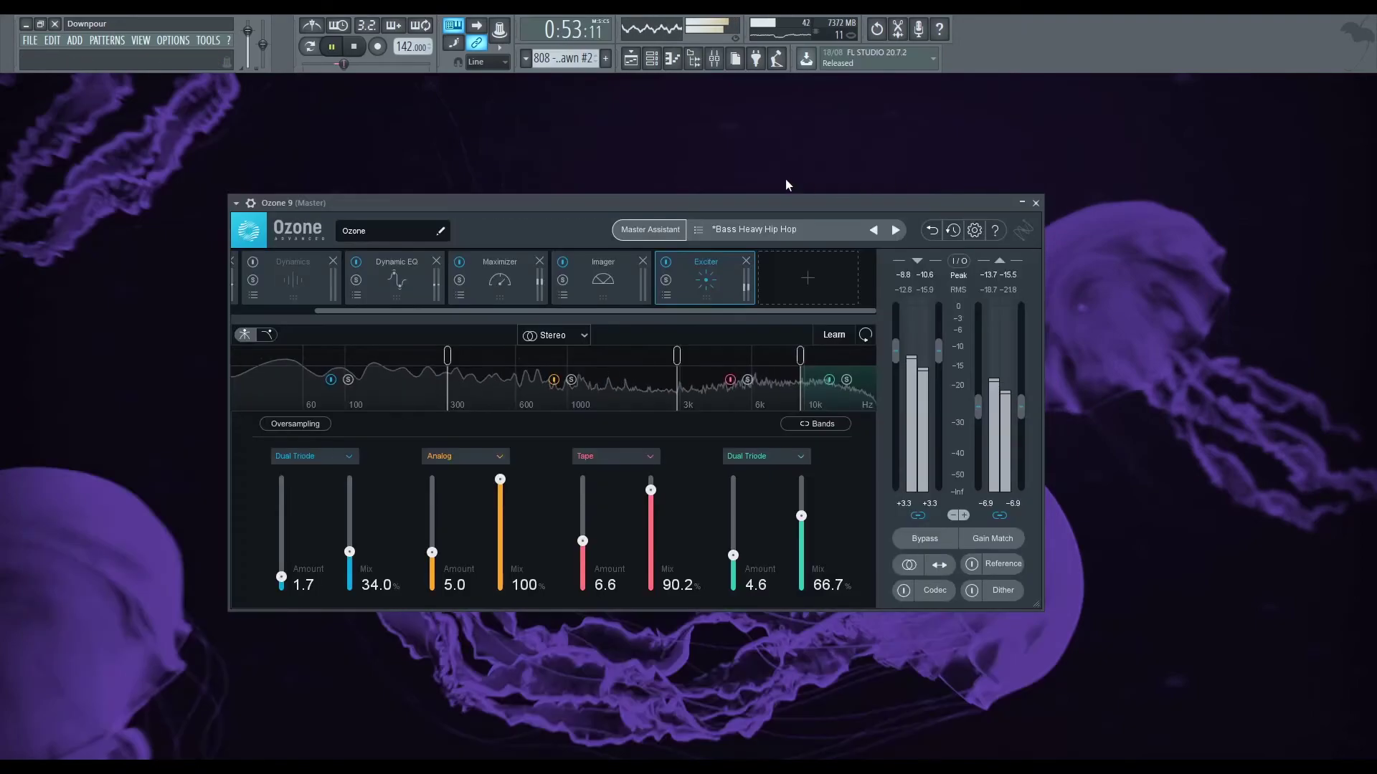
left_click(714, 58)
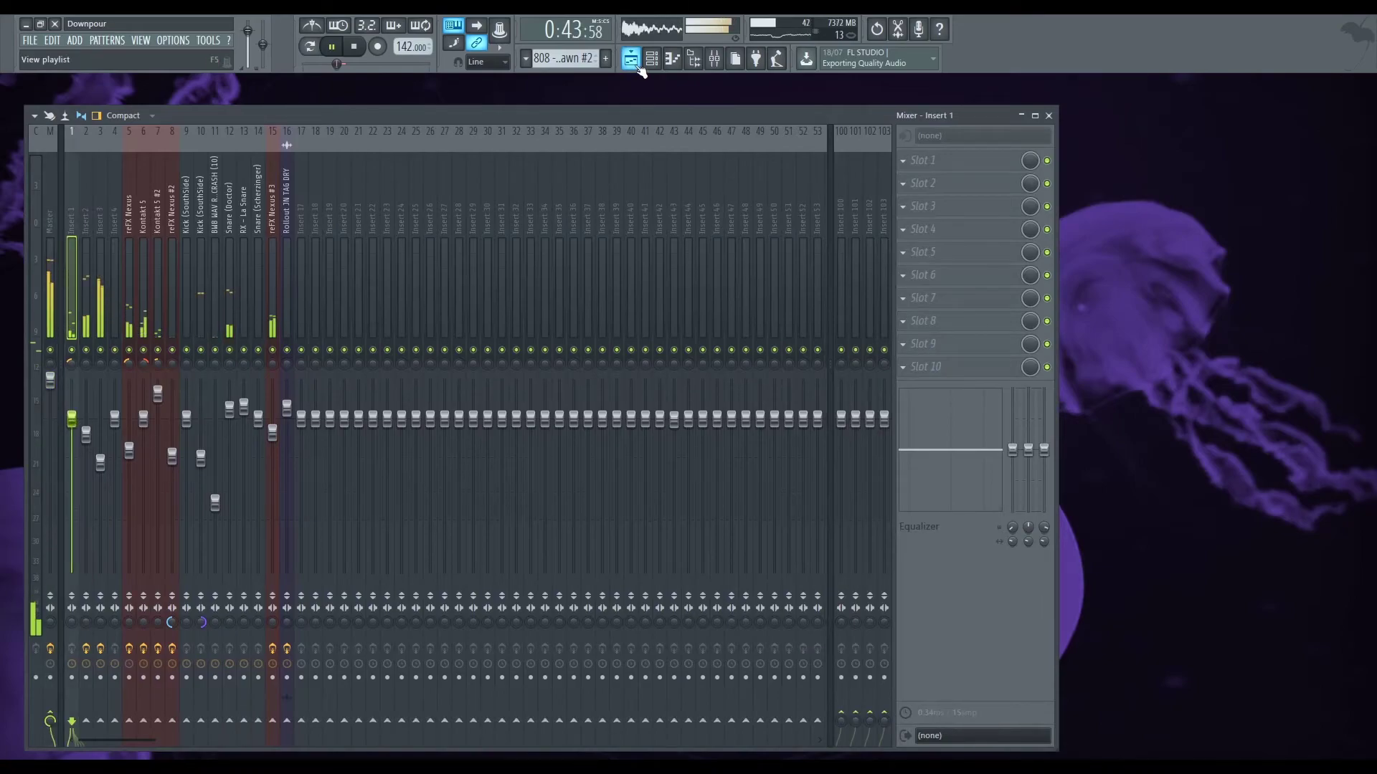
left_click(631, 58)
left_click(1359, 92)
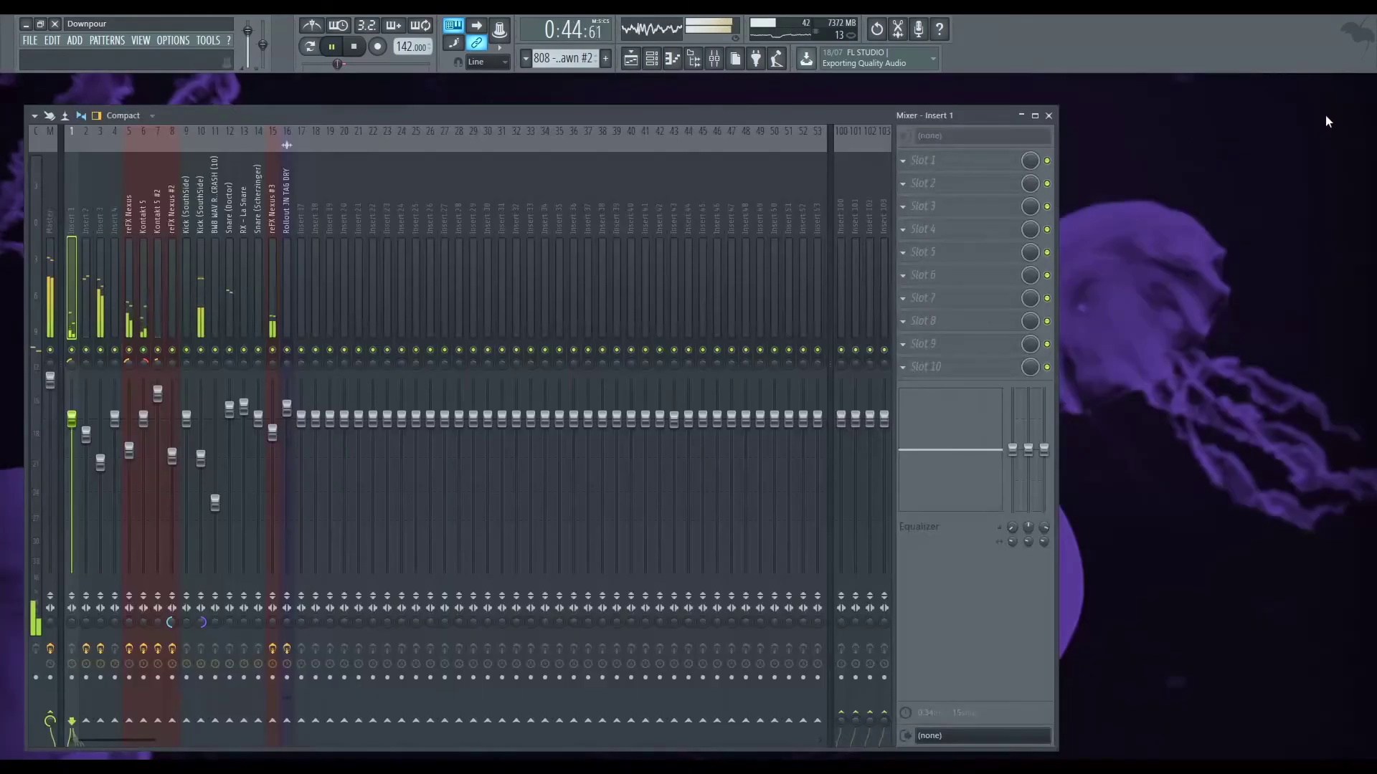
left_click(714, 58)
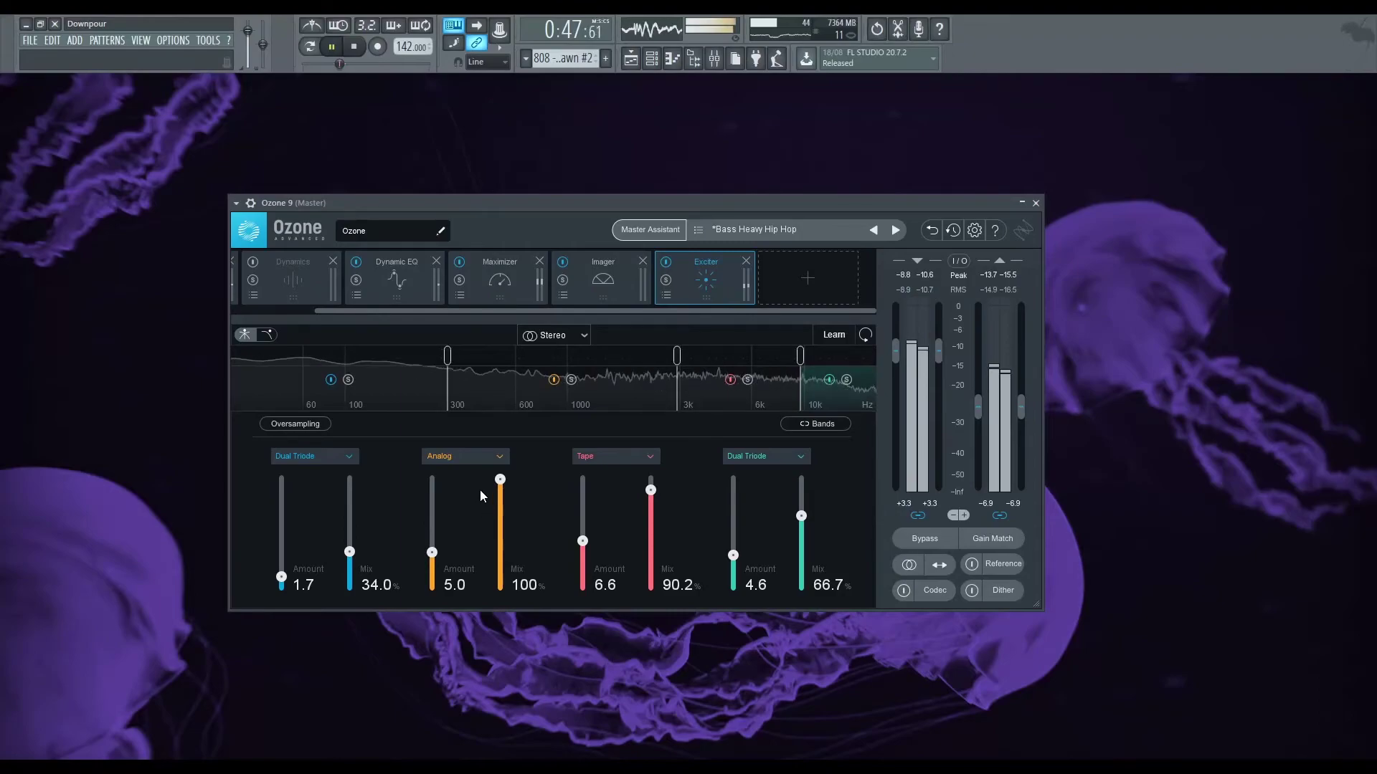
Step: Raise Exciter band 1 to Amount 2.4 and Mix 37.9%, A/B with bypass, then stop playback
left_click_drag(281, 577, 349, 550)
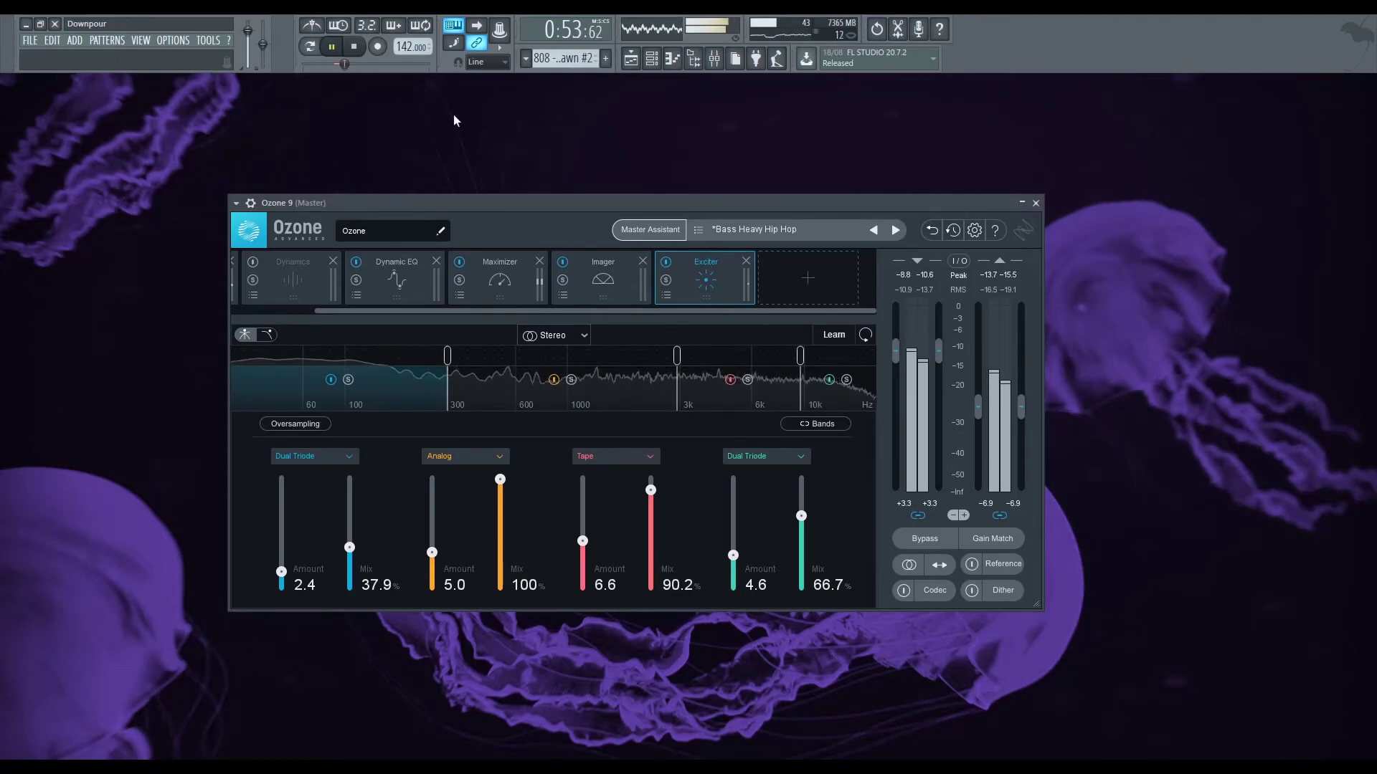
left_click(666, 262)
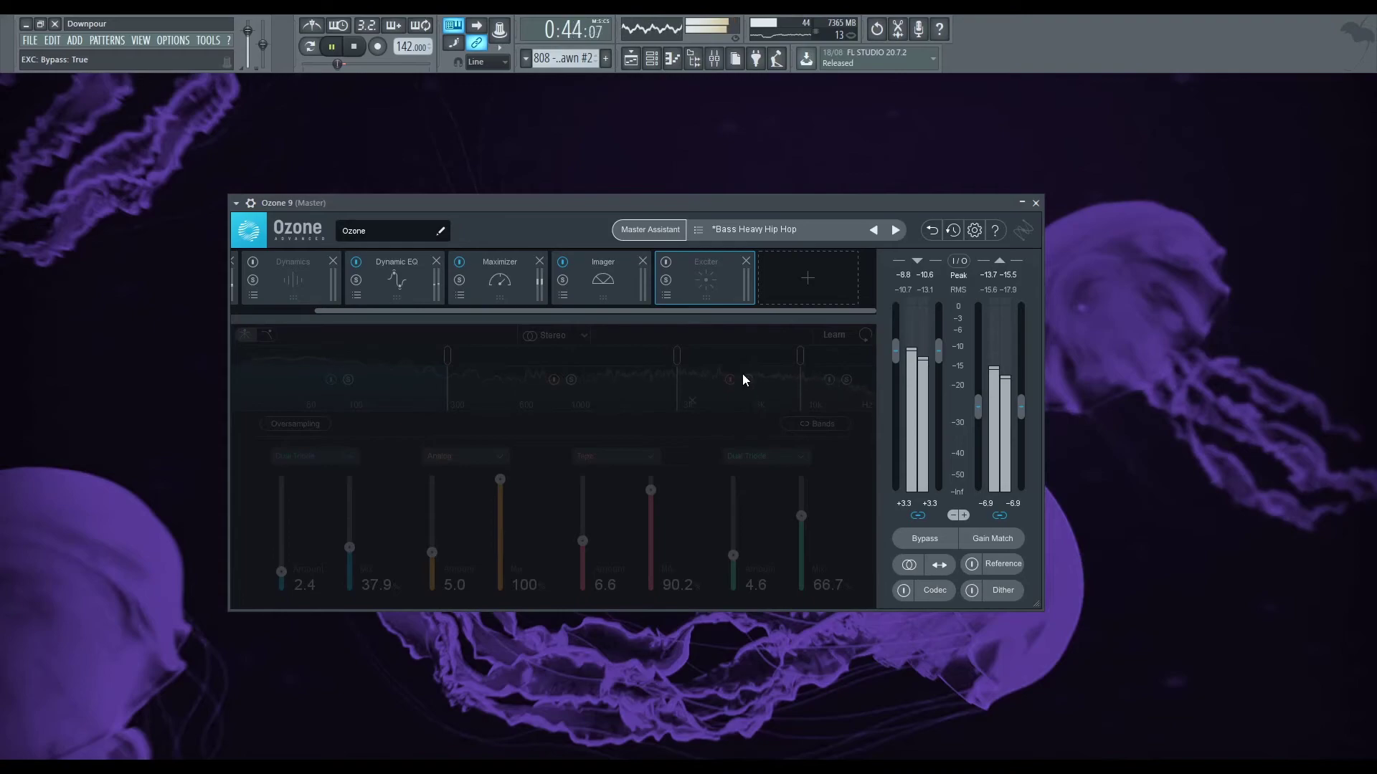
left_click(666, 261)
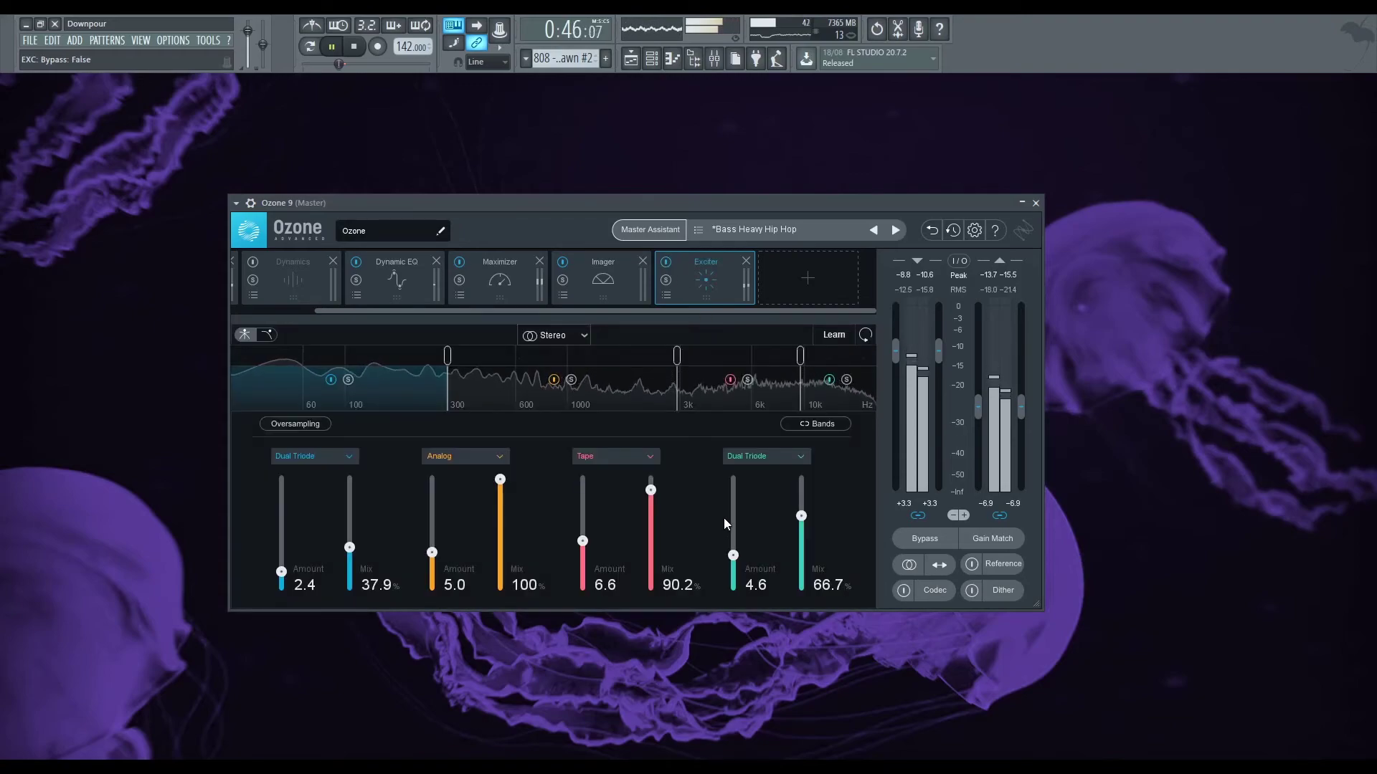
left_click(354, 47)
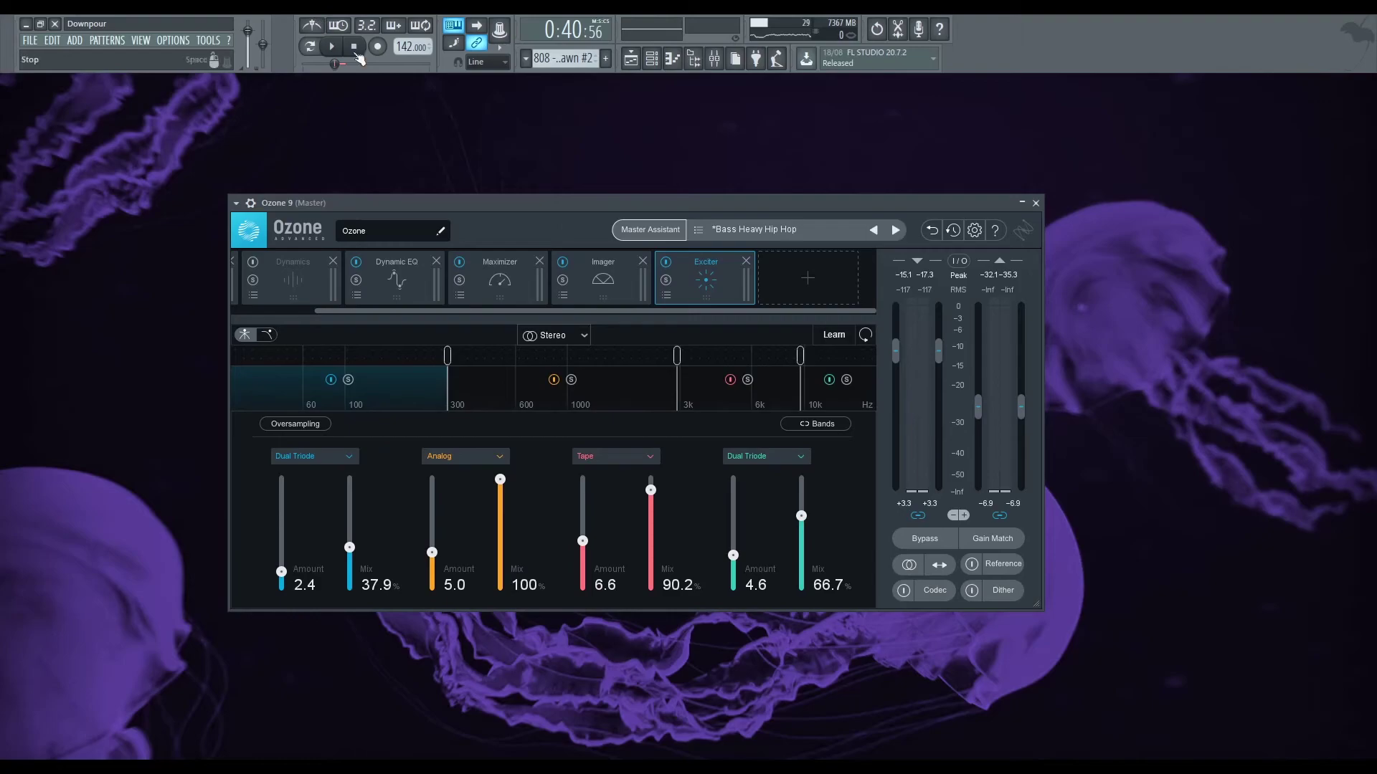
Step: Trim the Analog, Tape and second Dual Triode band Amounts to 4.3, 4.8 and 4.2
left_click_drag(431, 552, 432, 557)
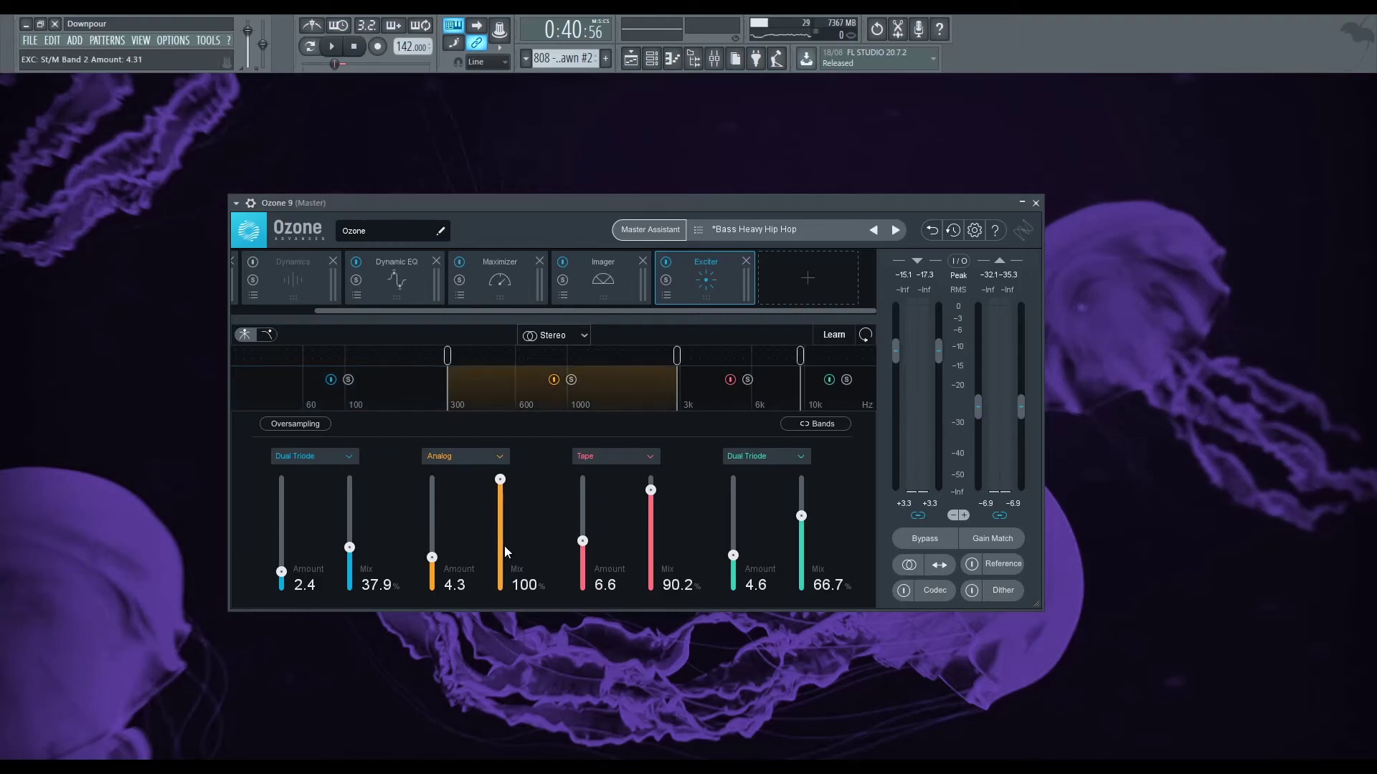
left_click_drag(582, 541, 582, 554)
left_click_drag(734, 556, 733, 559)
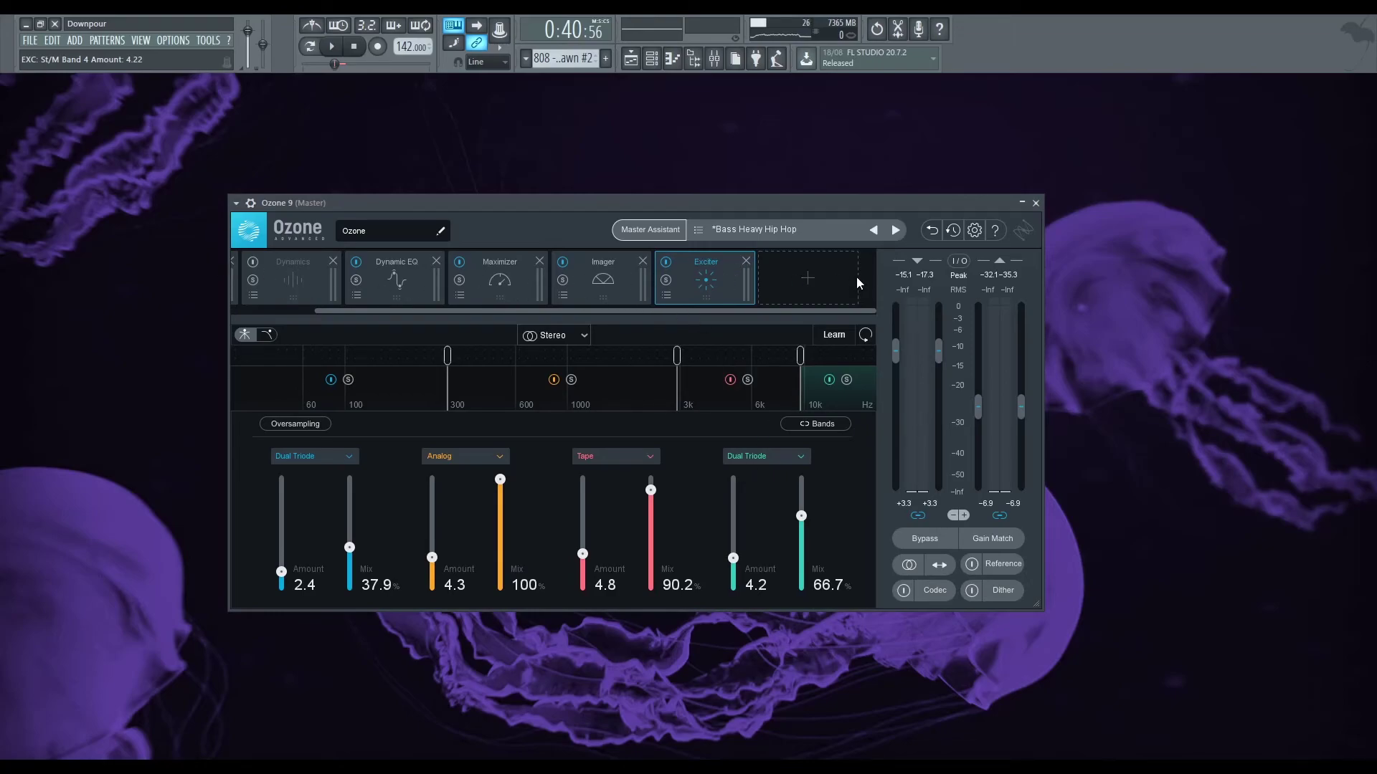
left_click(307, 283)
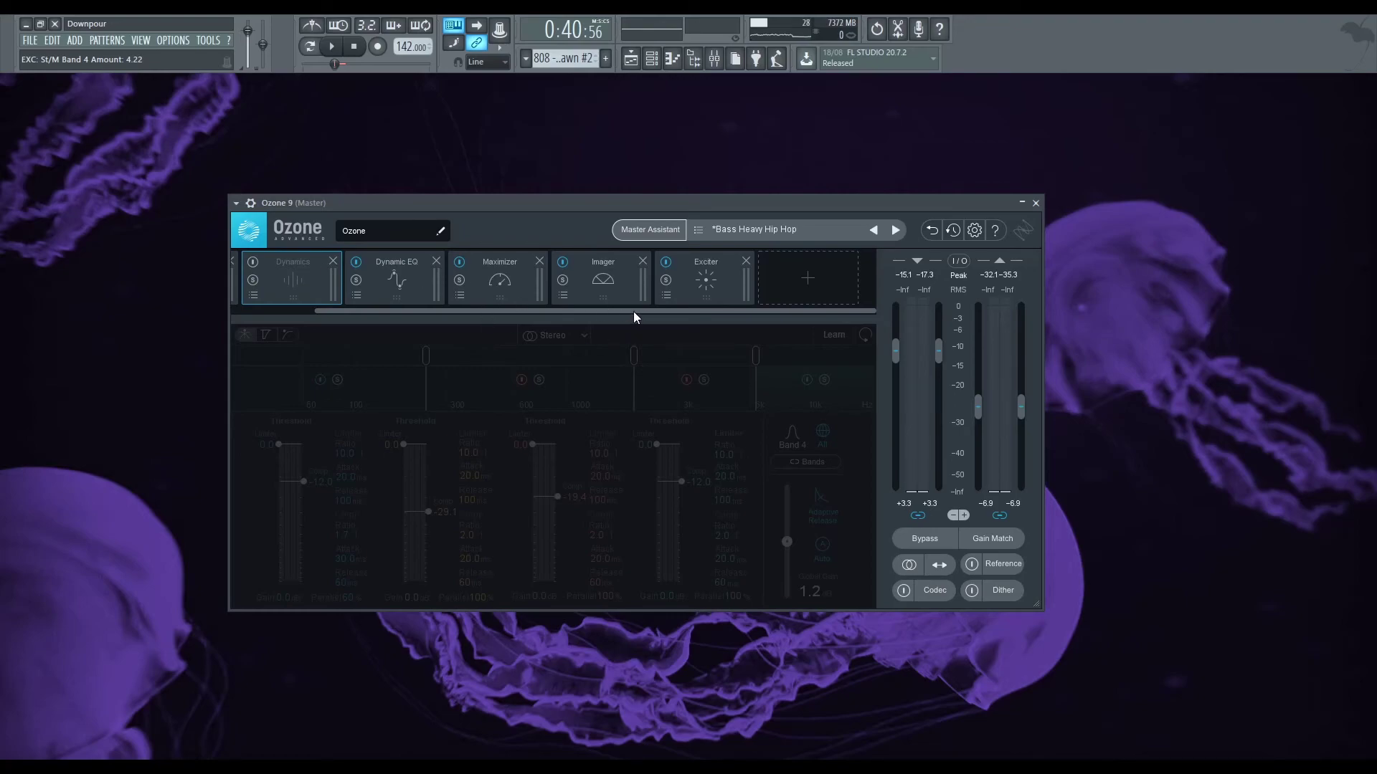
scroll(634, 311, "up", 2)
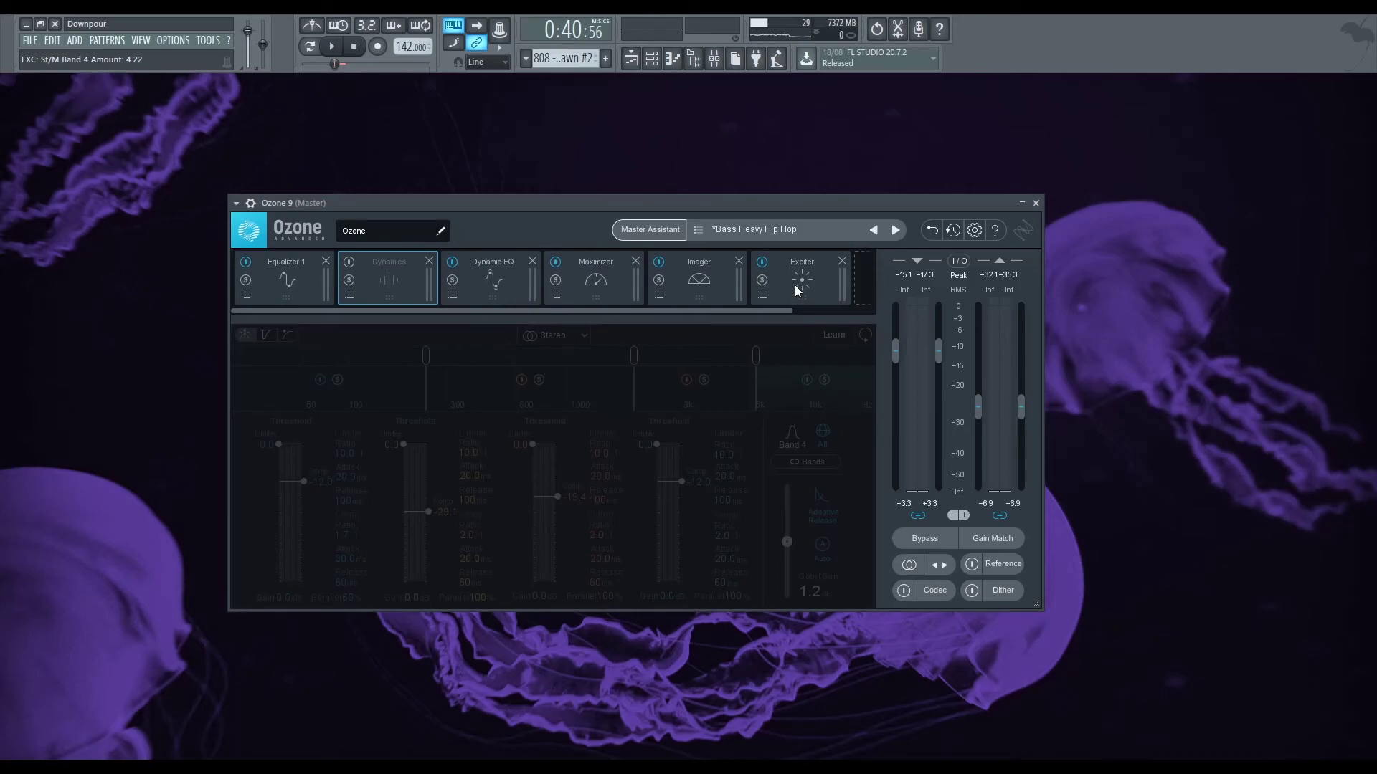
left_click(794, 285)
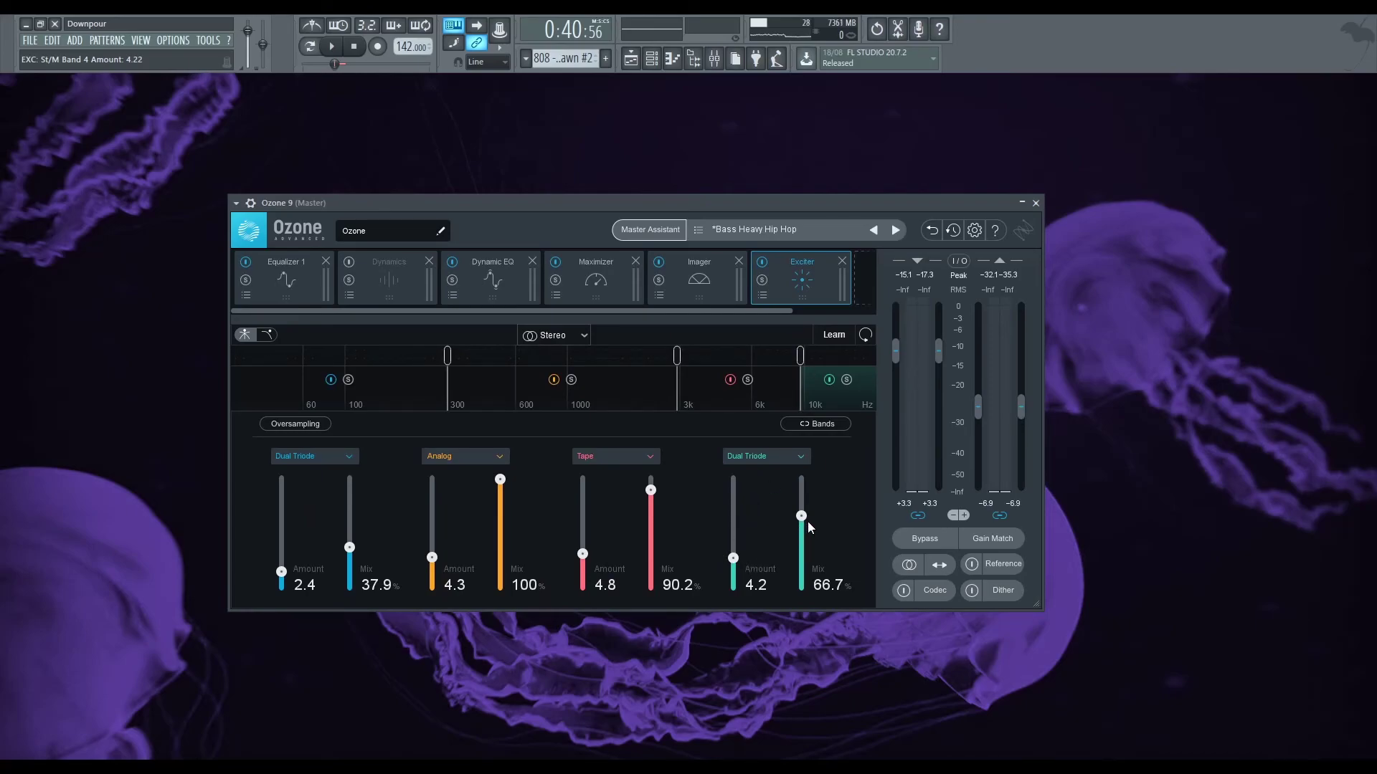
Step: Hide FL Studio's plugin browser and Mixer, then drag the Ozone 9 window up-left
left_click(707, 55)
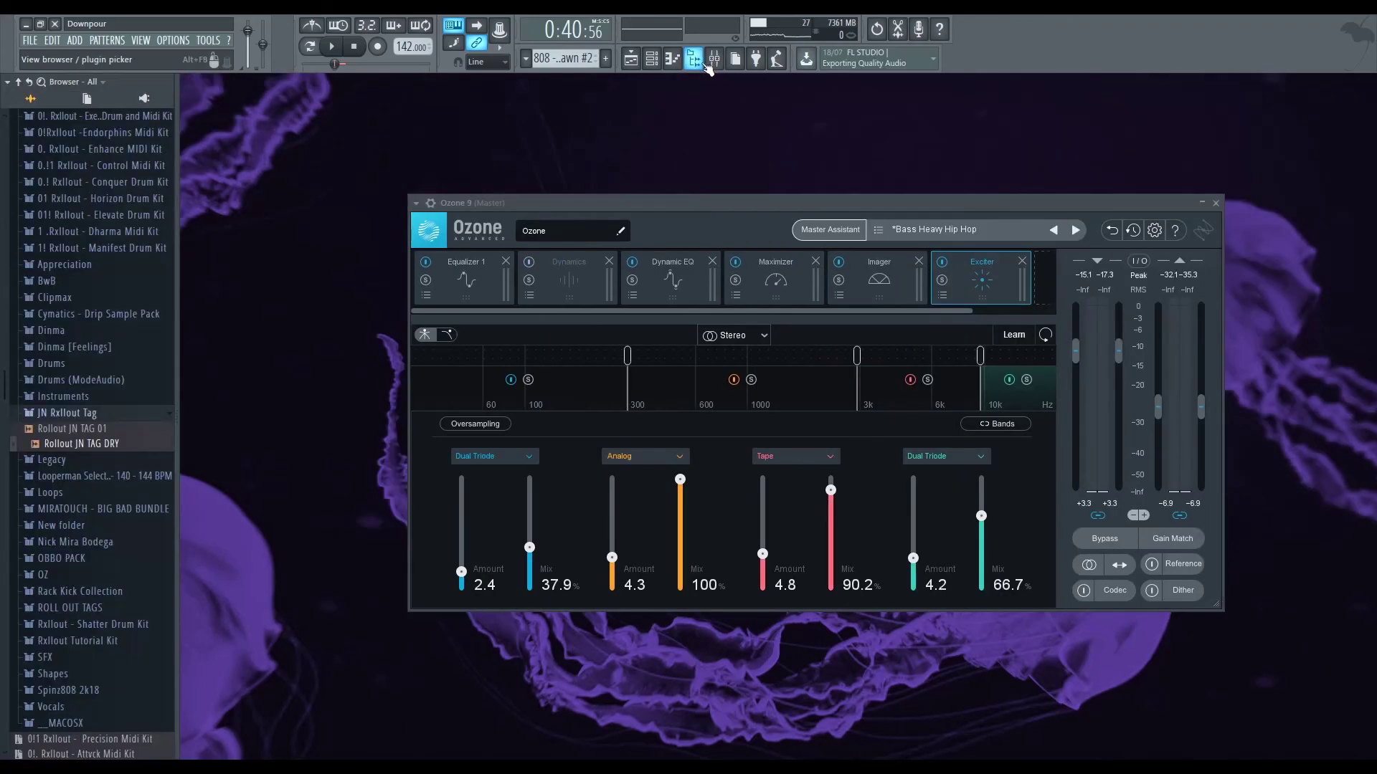
scroll(71, 337, "up", 5)
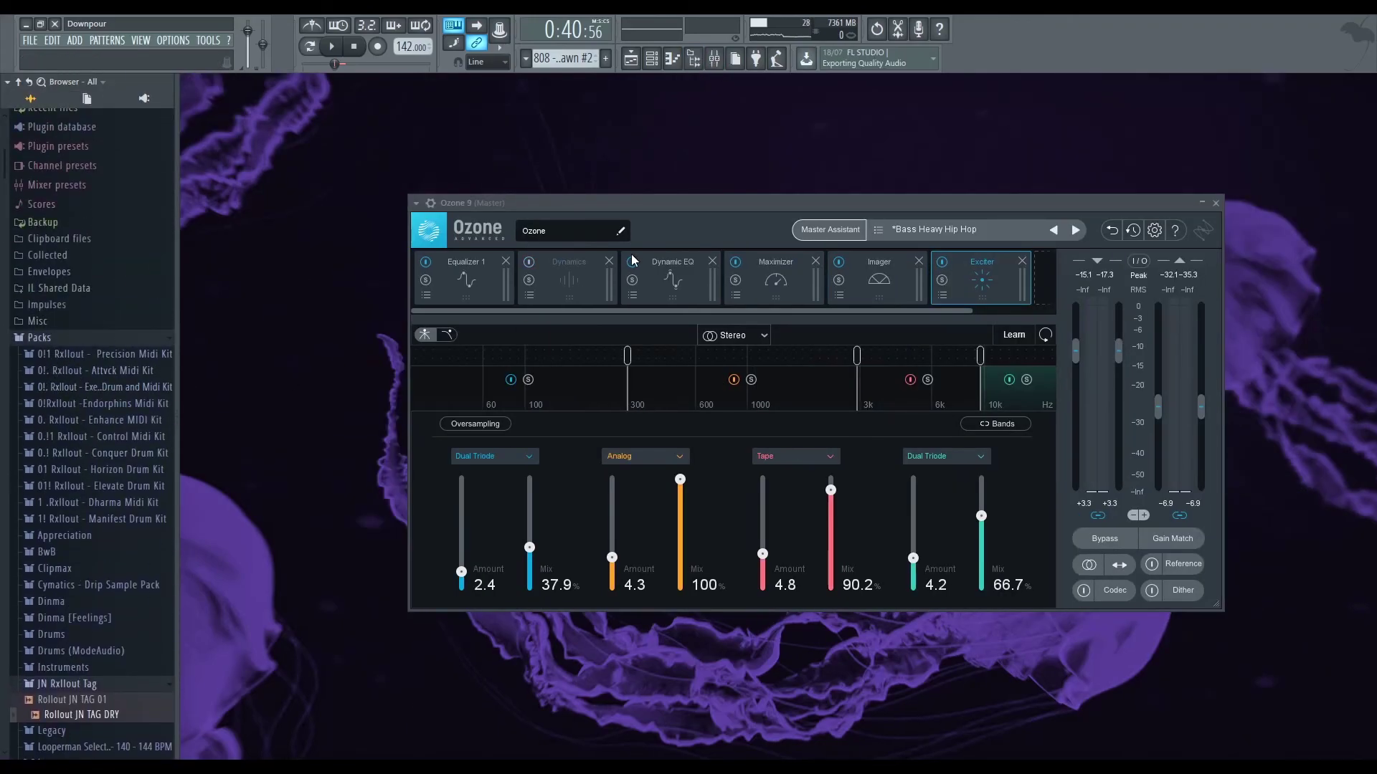
left_click(715, 59)
left_click(716, 58)
left_click(693, 59)
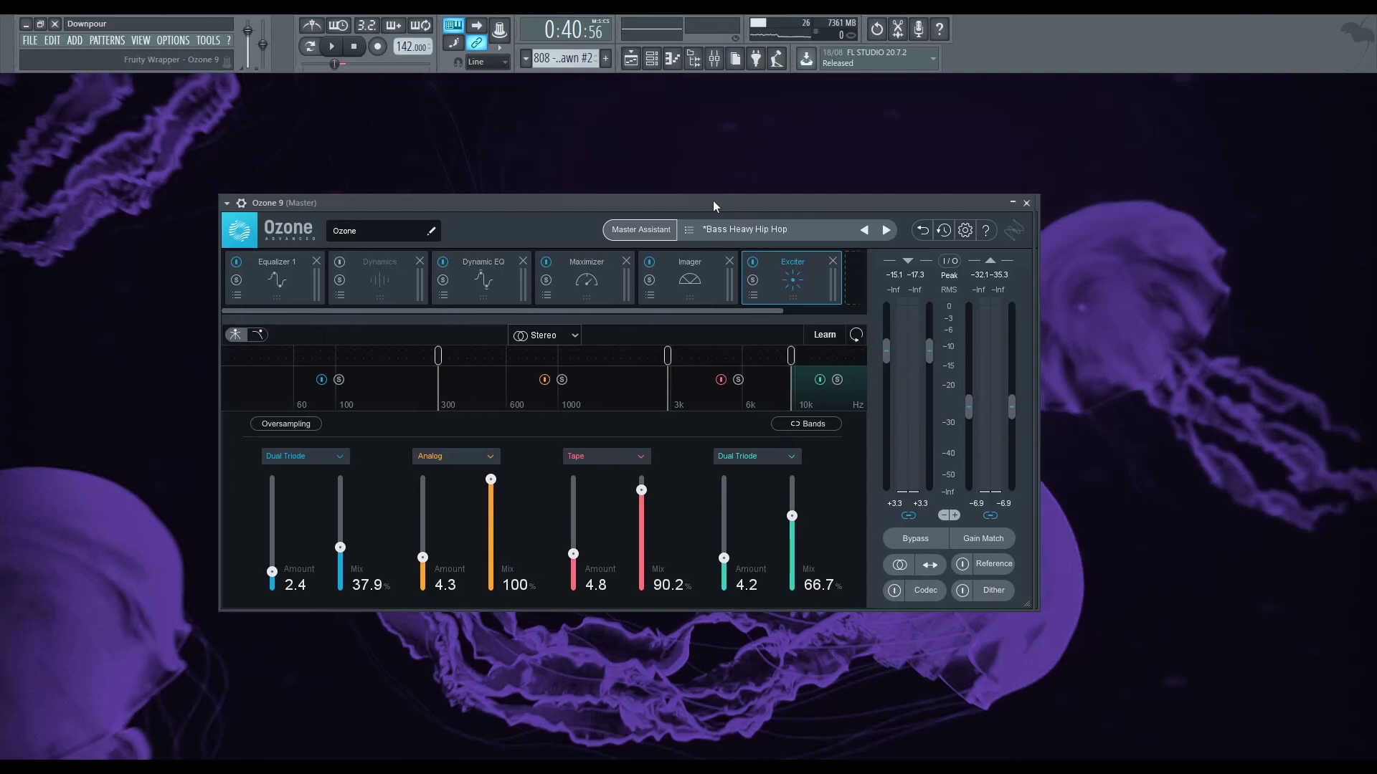
left_click_drag(731, 200, 698, 185)
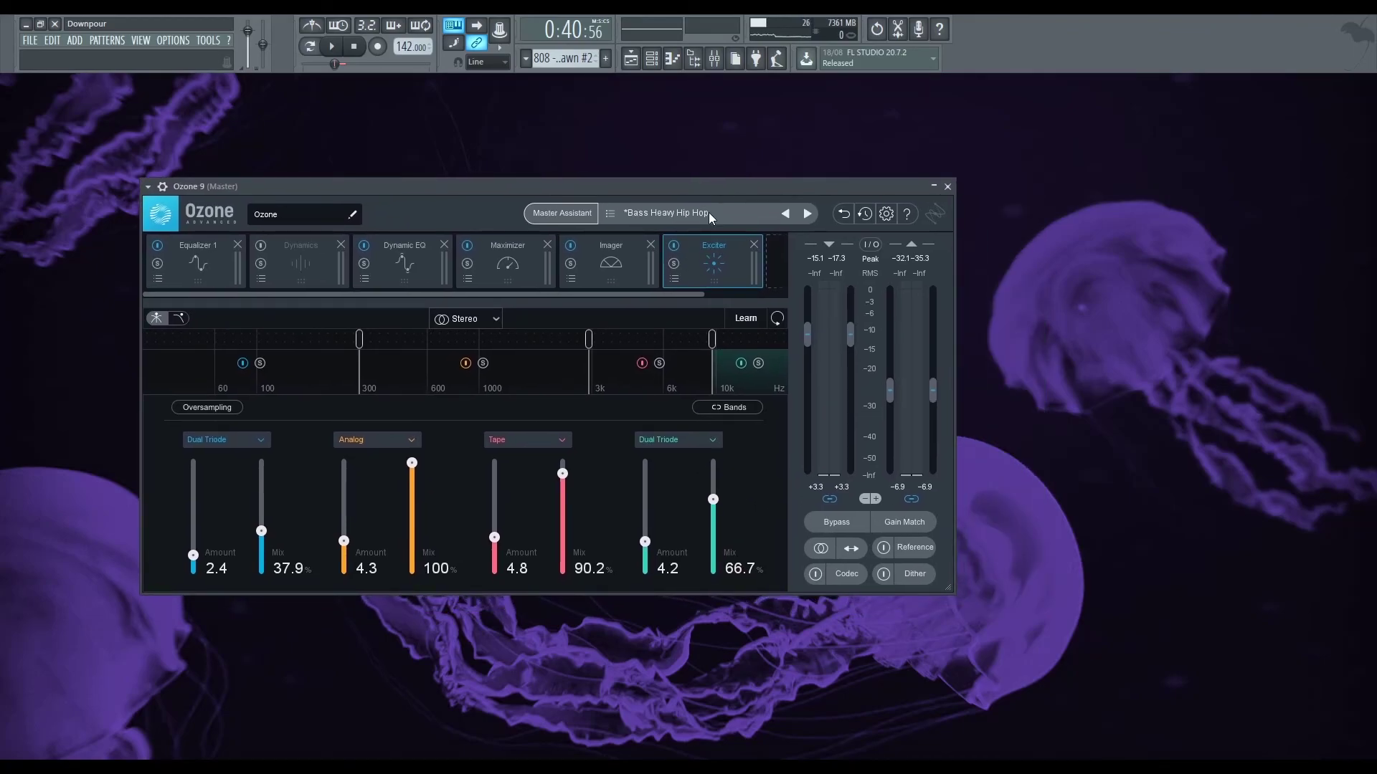